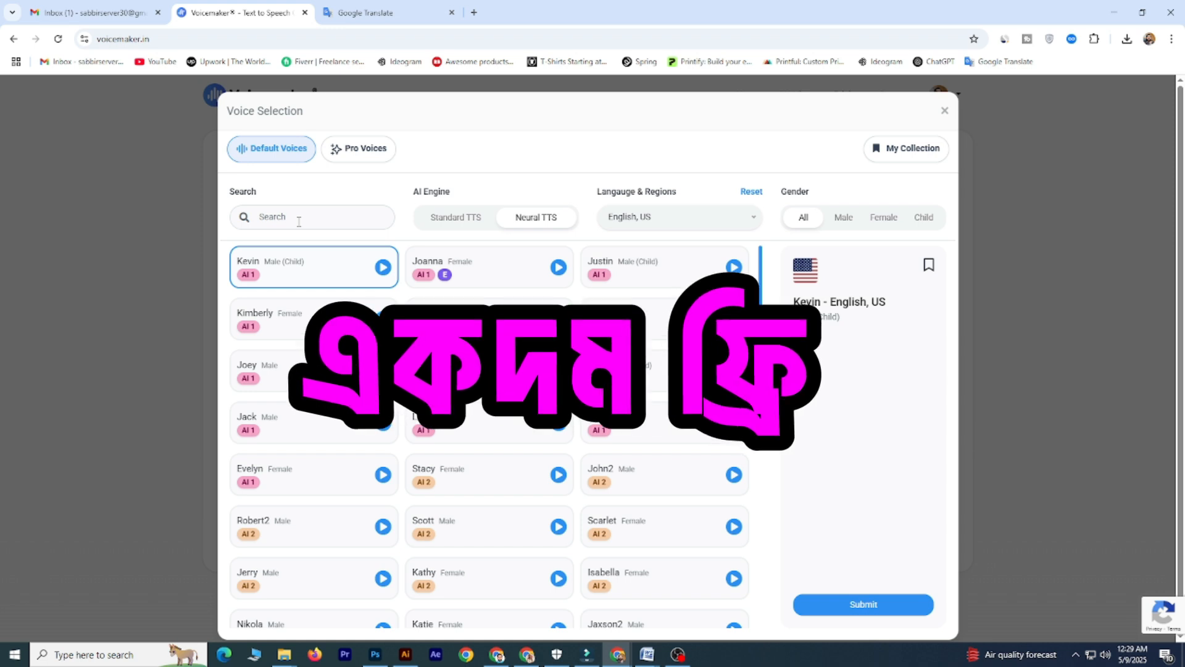
{"action": "left_click", "coordinate": [651, 223]}
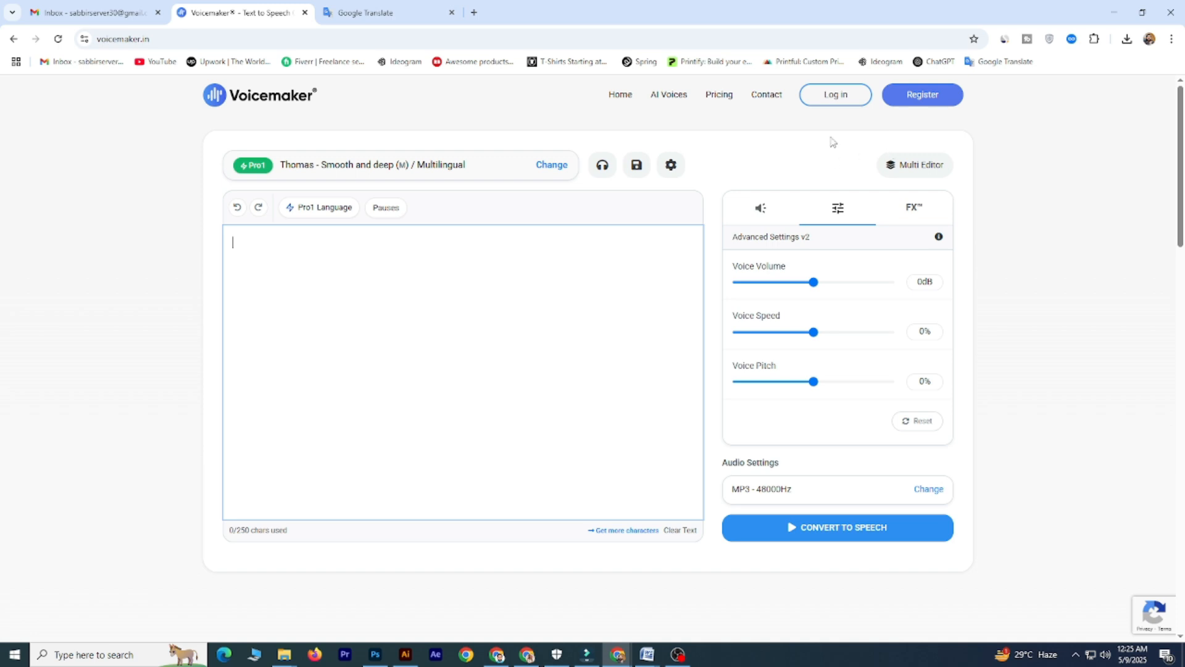
- Register on the site by signing in with the existing Google account and confirm the access request
{"action": "left_click", "coordinate": [923, 105]}
{"action": "left_click", "coordinate": [656, 227]}
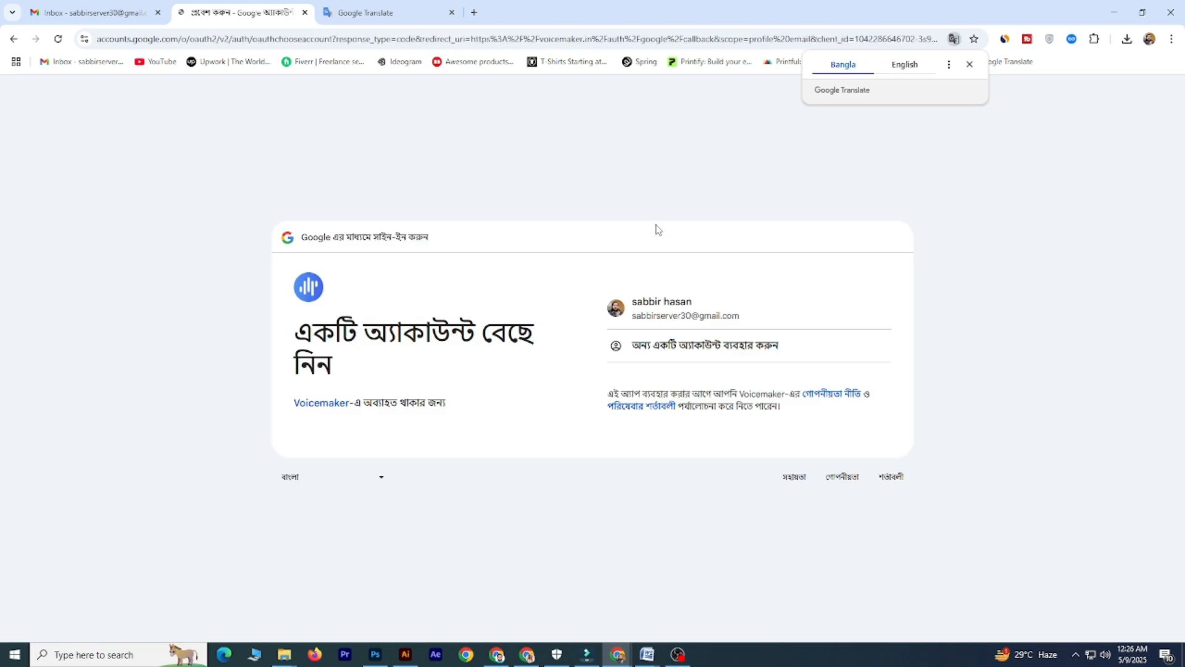
{"action": "left_click", "coordinate": [700, 317]}
{"action": "left_click", "coordinate": [842, 439]}
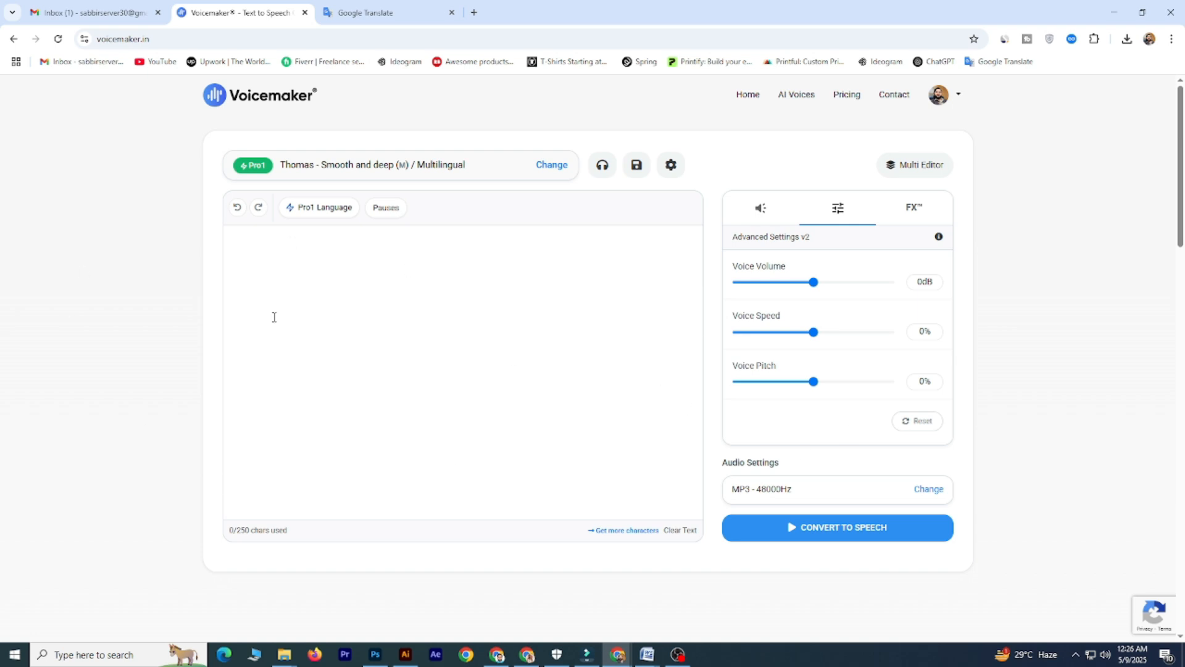
- Check the current plan on the account's Subscription page and open the subscription plans and pricing
{"action": "left_click", "coordinate": [938, 93]}
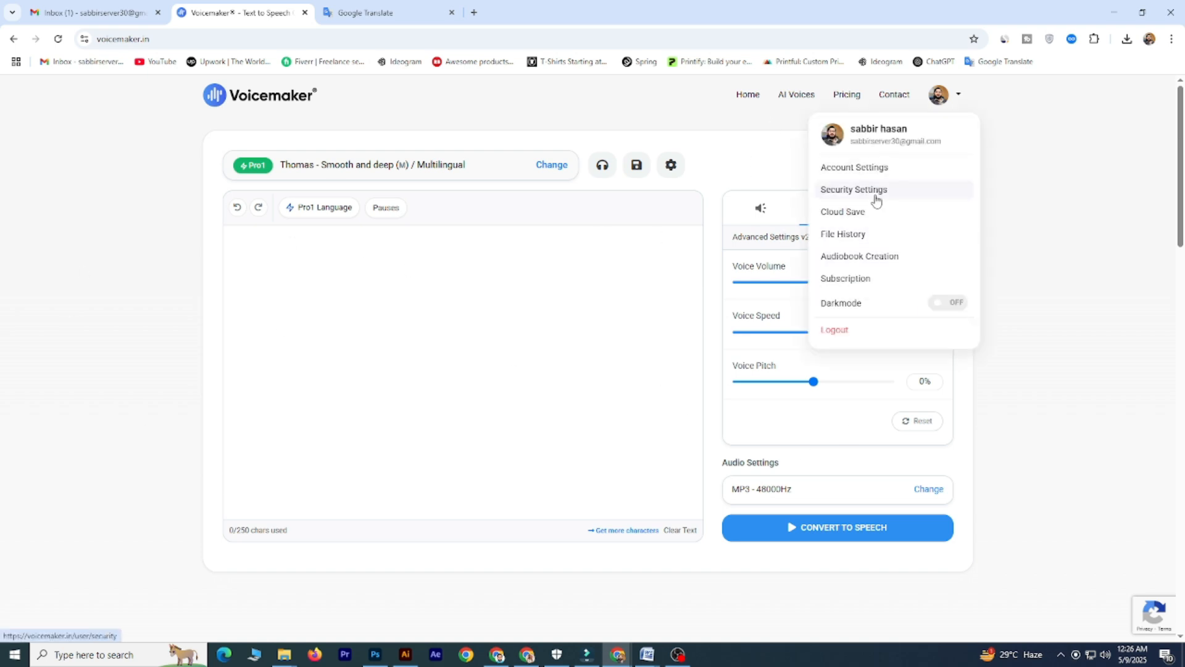
{"action": "left_click", "coordinate": [862, 280]}
{"action": "left_click_drag", "start_coordinate": [210, 232], "coordinate": [311, 234]}
{"action": "left_click", "coordinate": [250, 275]}
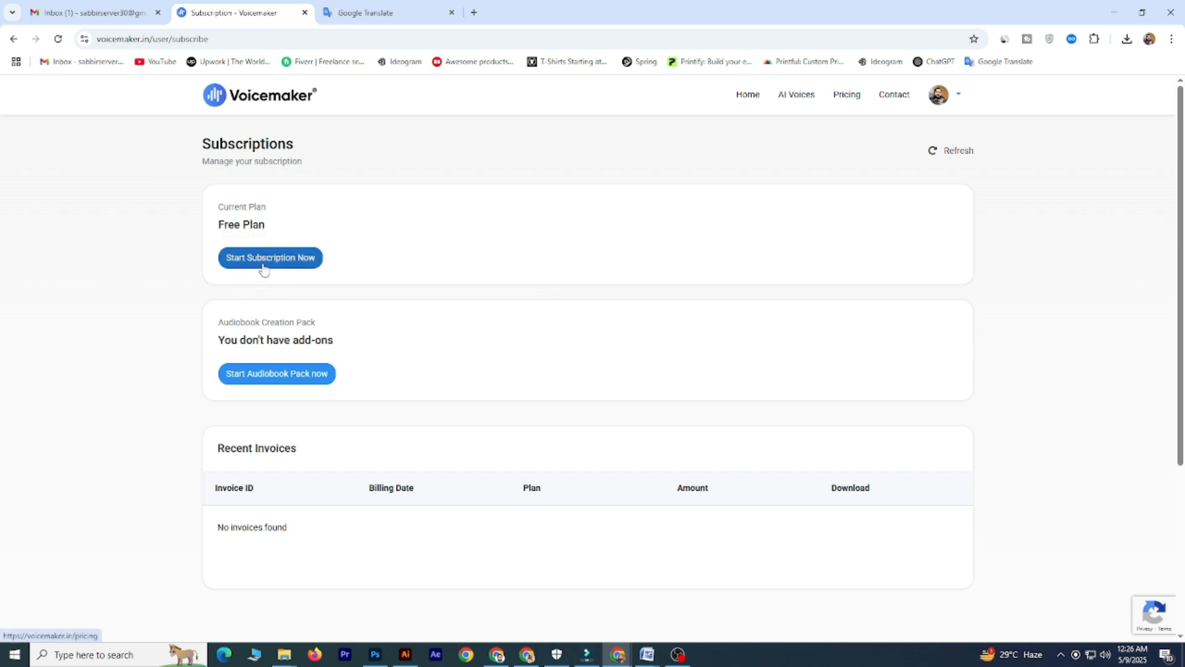
{"action": "left_click", "coordinate": [275, 265]}
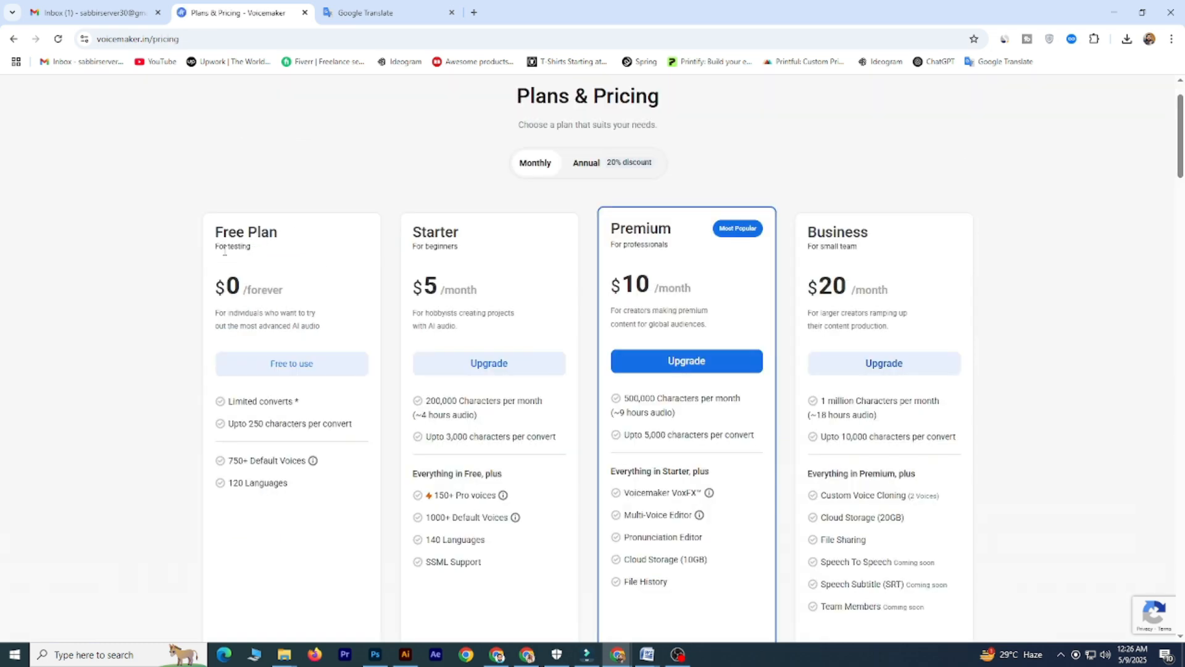
- Examine the Free Plan's characters-per-convert limit, default voices and supported languages
{"action": "left_click_drag", "start_coordinate": [212, 234], "coordinate": [283, 251]}
{"action": "left_click", "coordinate": [260, 324]}
{"action": "left_click_drag", "start_coordinate": [358, 429], "coordinate": [281, 448]}
{"action": "left_click", "coordinate": [280, 447]}
{"action": "left_click_drag", "start_coordinate": [231, 485], "coordinate": [296, 487]}
{"action": "left_click", "coordinate": [229, 473]}
{"action": "left_click_drag", "start_coordinate": [290, 462], "coordinate": [245, 463]}
{"action": "left_click", "coordinate": [234, 433]}
- Compare the Starter plan's character allowances with the Free Plan and return to the text-to-speech editor
{"action": "double_click", "coordinate": [425, 231]}
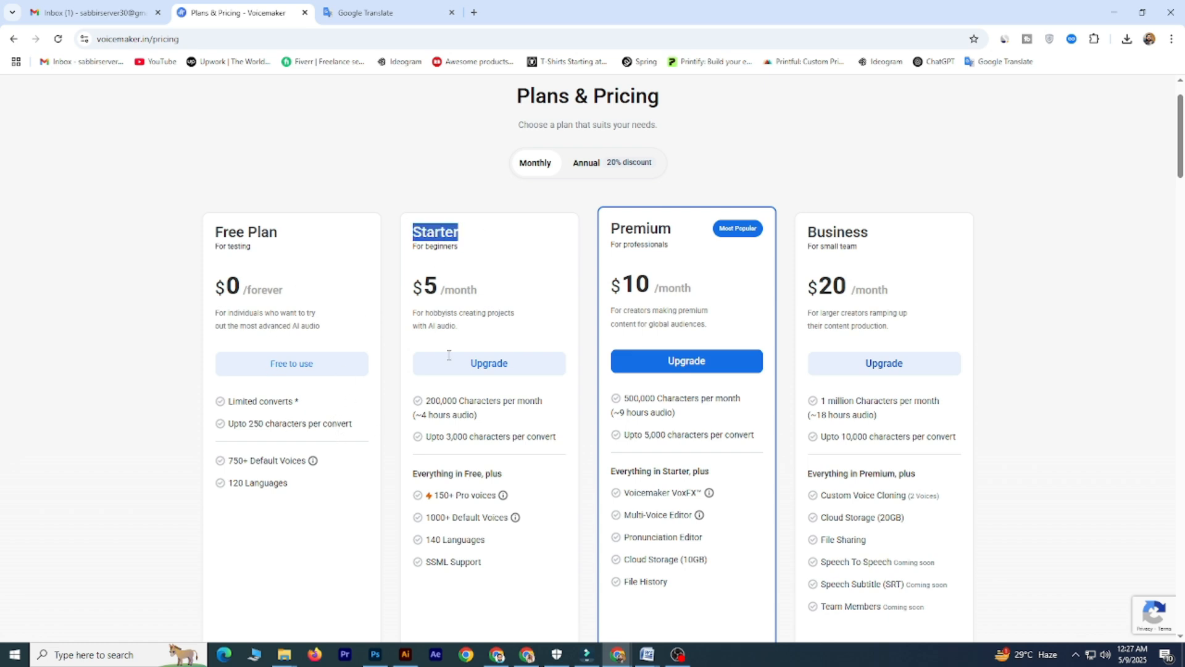
{"action": "left_click", "coordinate": [505, 433]}
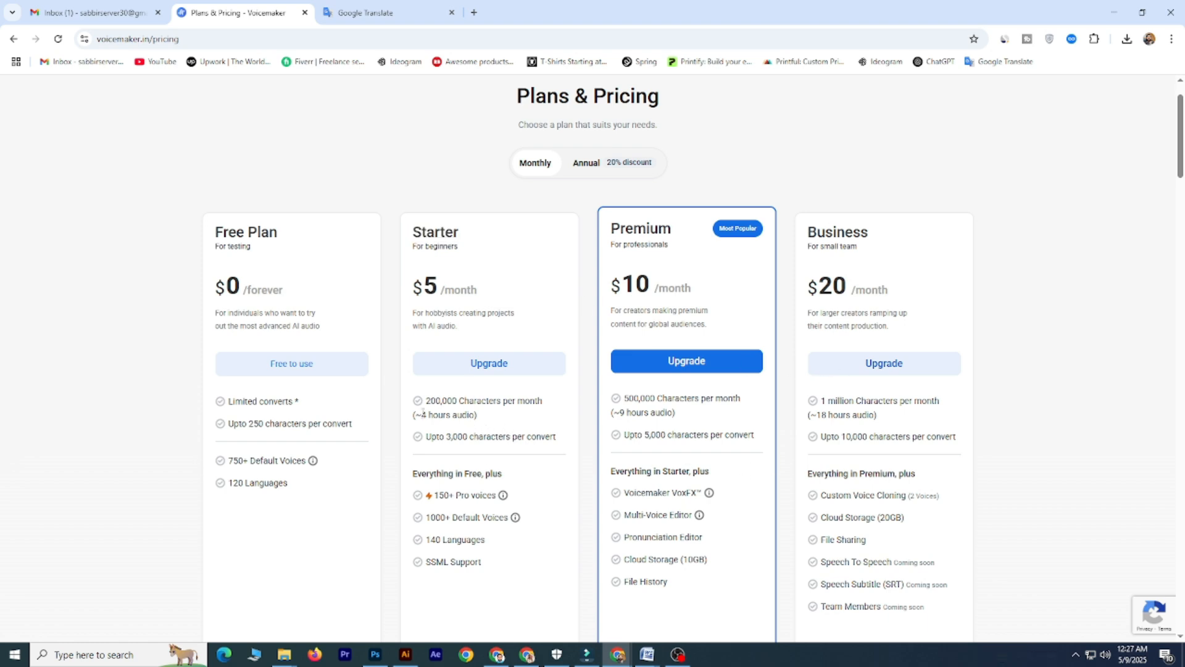
{"action": "left_click_drag", "start_coordinate": [427, 399], "coordinate": [545, 405]}
{"action": "left_click", "coordinate": [545, 405]}
{"action": "left_click_drag", "start_coordinate": [219, 229], "coordinate": [286, 233]}
{"action": "left_click", "coordinate": [285, 233]}
{"action": "left_click", "coordinate": [12, 38]}
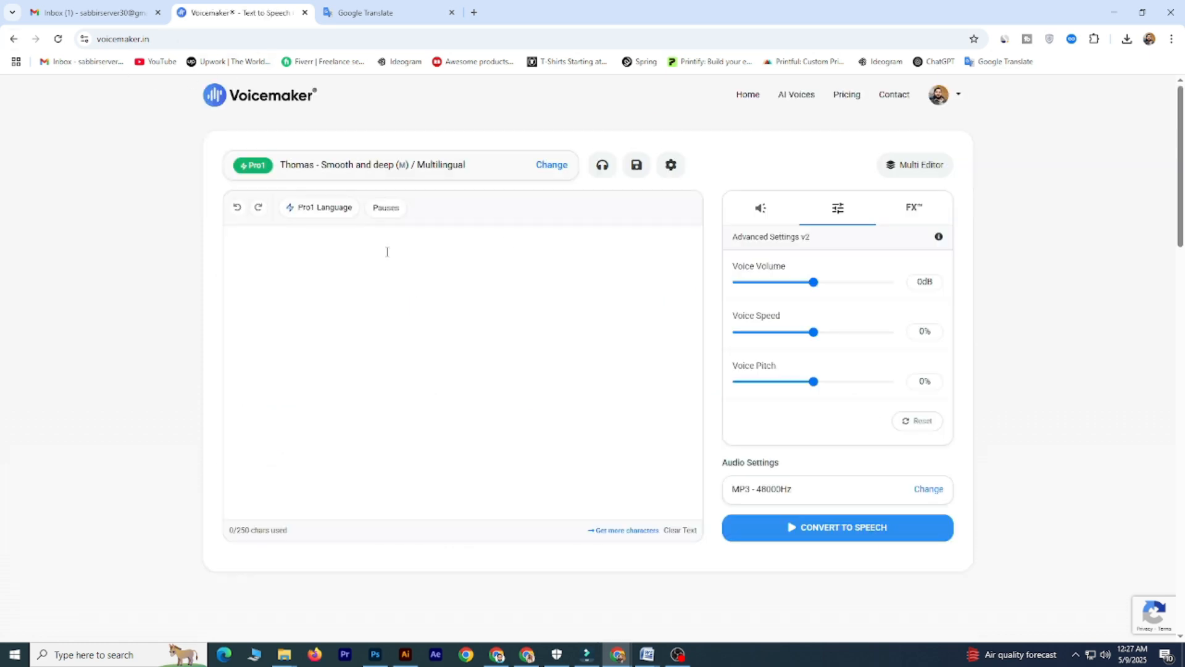
- Check the voice effects options and set the Voice Volume to 3dB in the advanced settings
{"action": "left_click", "coordinate": [403, 274]}
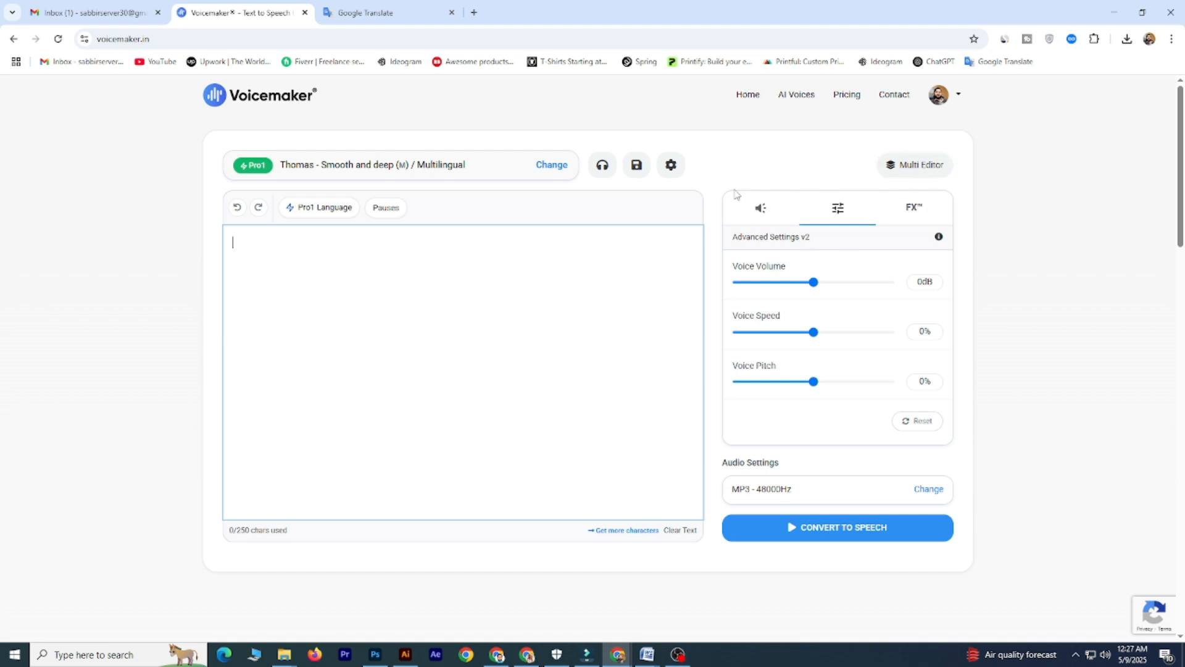
{"action": "left_click", "coordinate": [762, 209]}
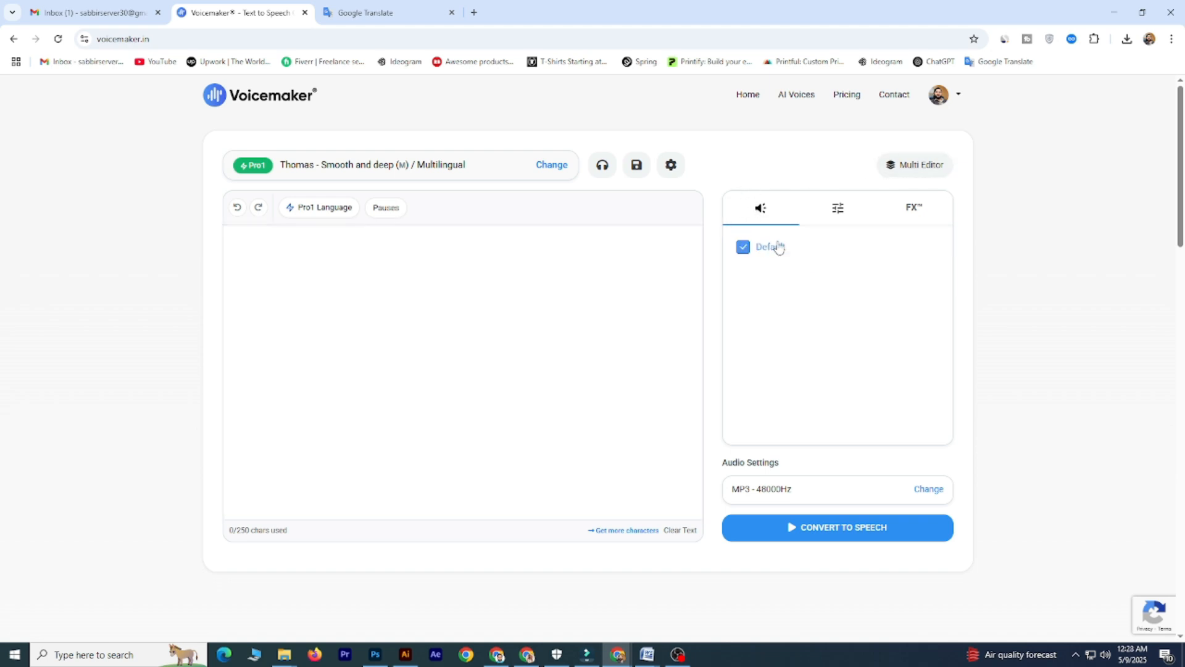
{"action": "left_click", "coordinate": [830, 213]}
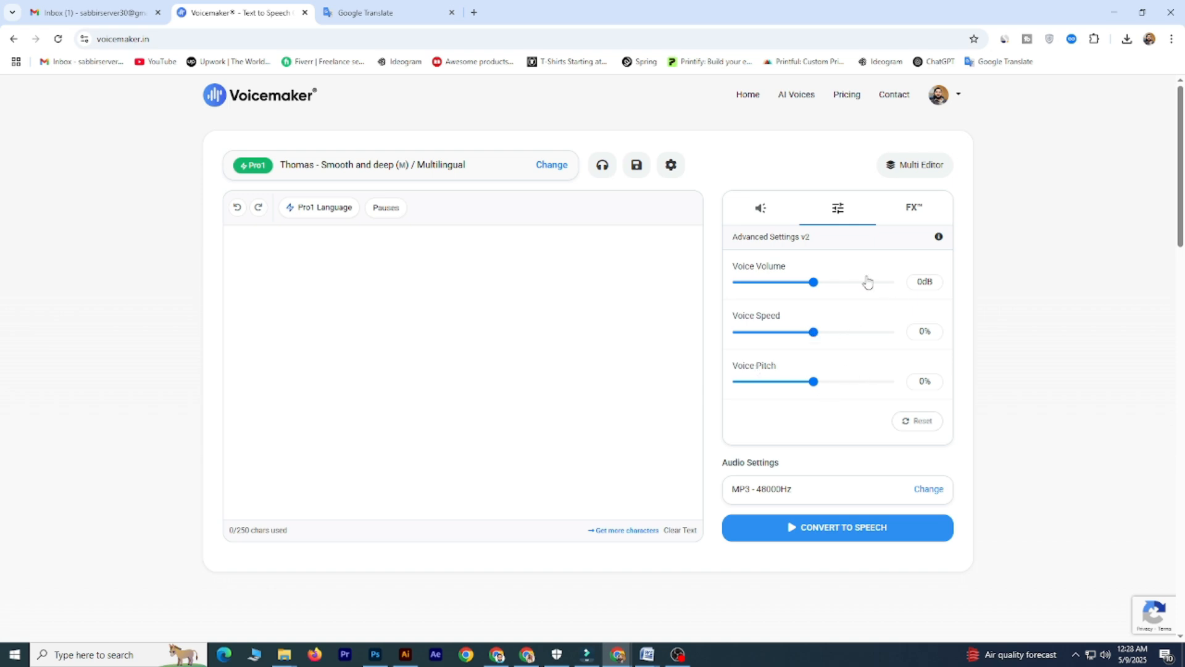
{"action": "left_click_drag", "start_coordinate": [814, 282], "coordinate": [830, 284]}
- Look through the presets of the Real-World Environments category in the FX settings
{"action": "left_click", "coordinate": [913, 209]}
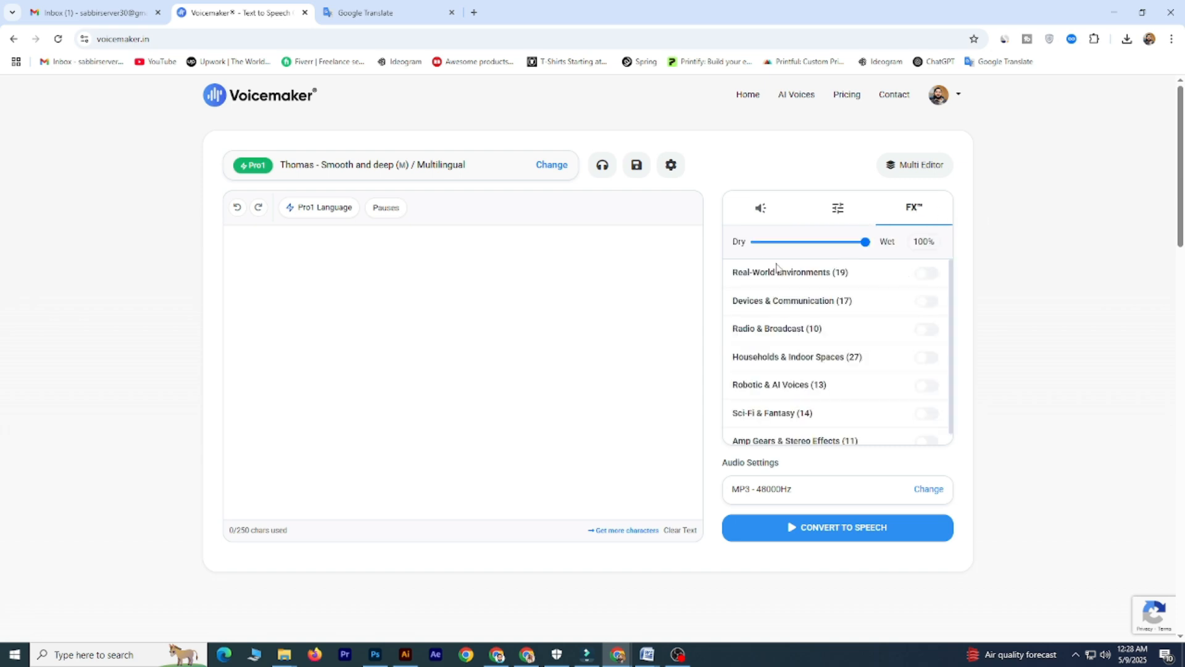
{"action": "left_click", "coordinate": [801, 284]}
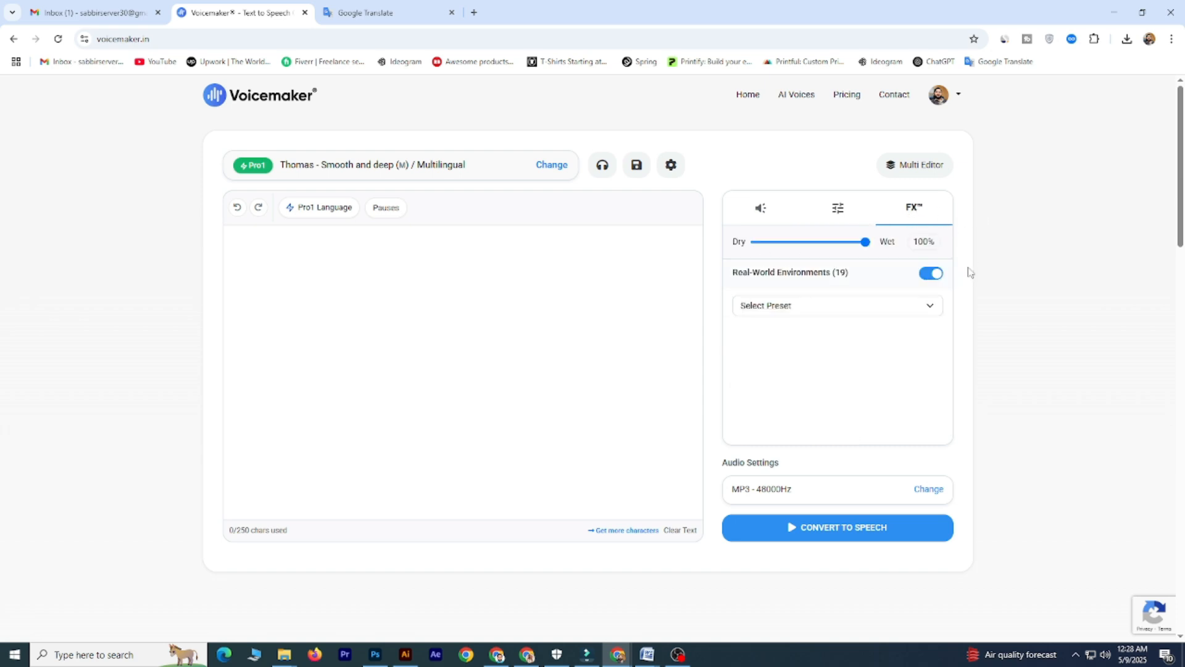
{"action": "left_click", "coordinate": [934, 303]}
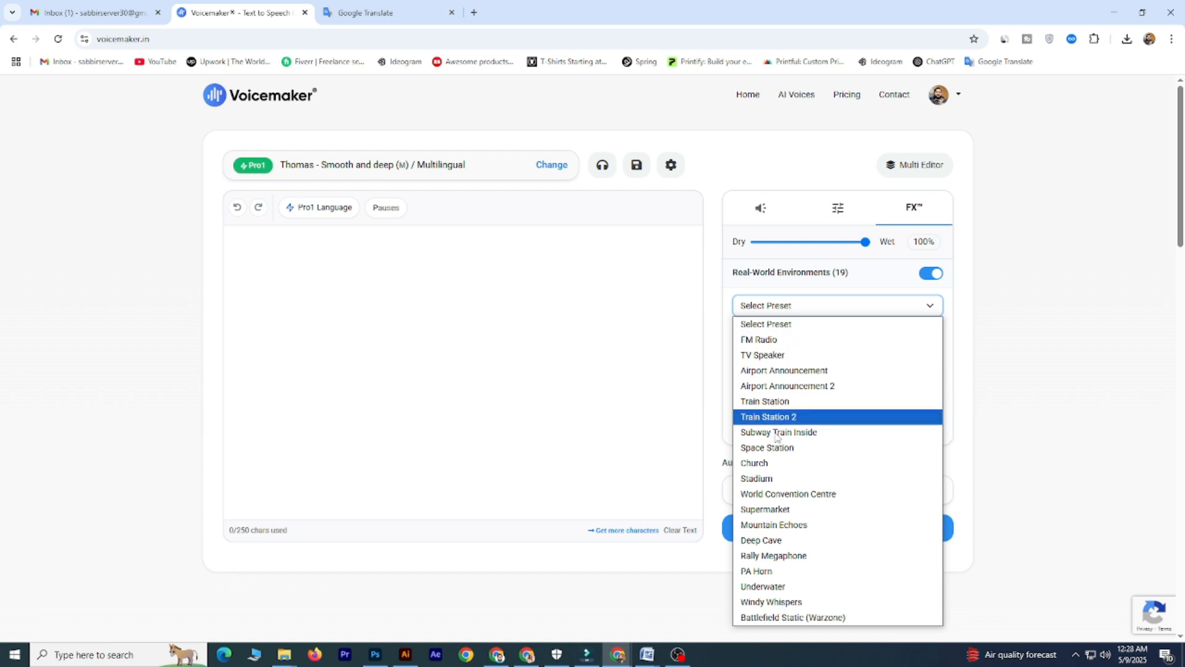
{"action": "left_click", "coordinate": [948, 308]}
- Bring the Bengali voice-over script over from the Word document and paste it into the empty text editor
{"action": "left_click", "coordinate": [545, 288]}
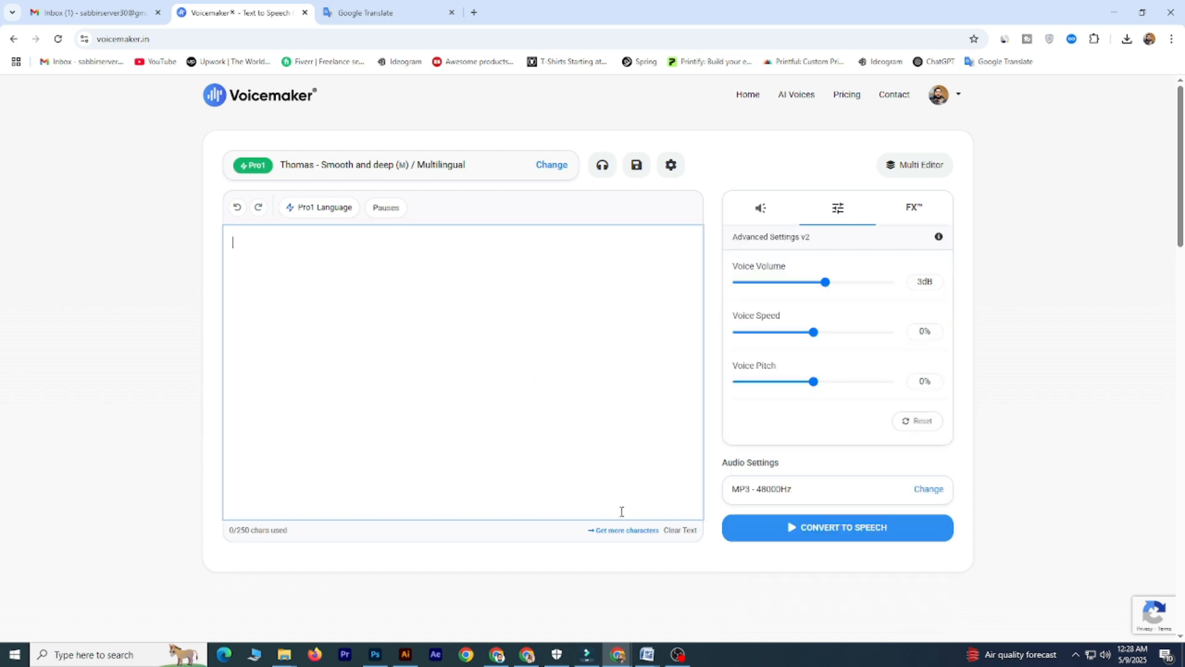
{"action": "left_click", "coordinate": [647, 654]}
{"action": "right_click", "coordinate": [374, 249]}
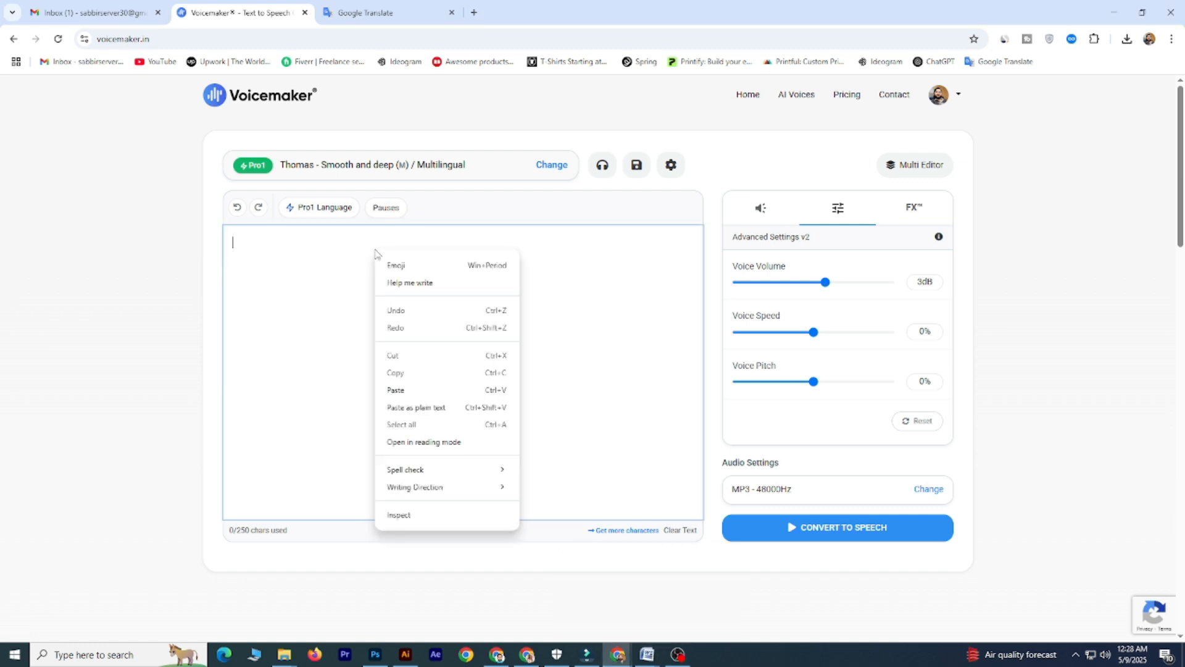
{"action": "left_click", "coordinate": [395, 390]}
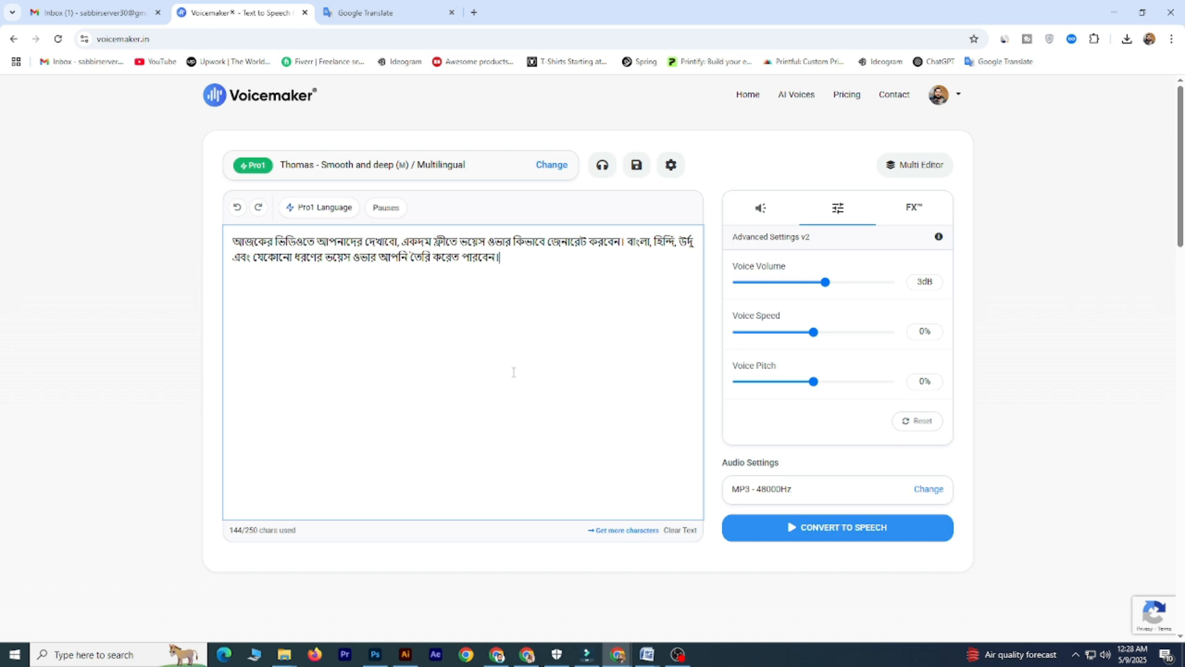
- Open the voice selection and browse the available Pro Voices and Default Voices
{"action": "left_click", "coordinate": [543, 167]}
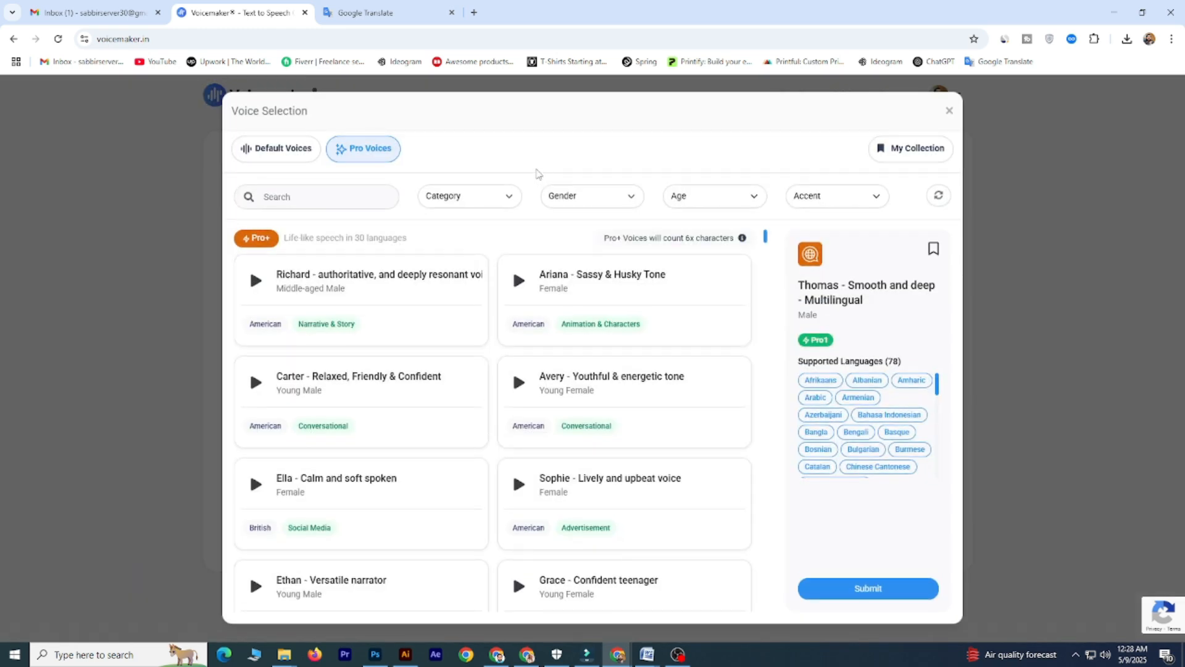
{"action": "left_click", "coordinate": [277, 150]}
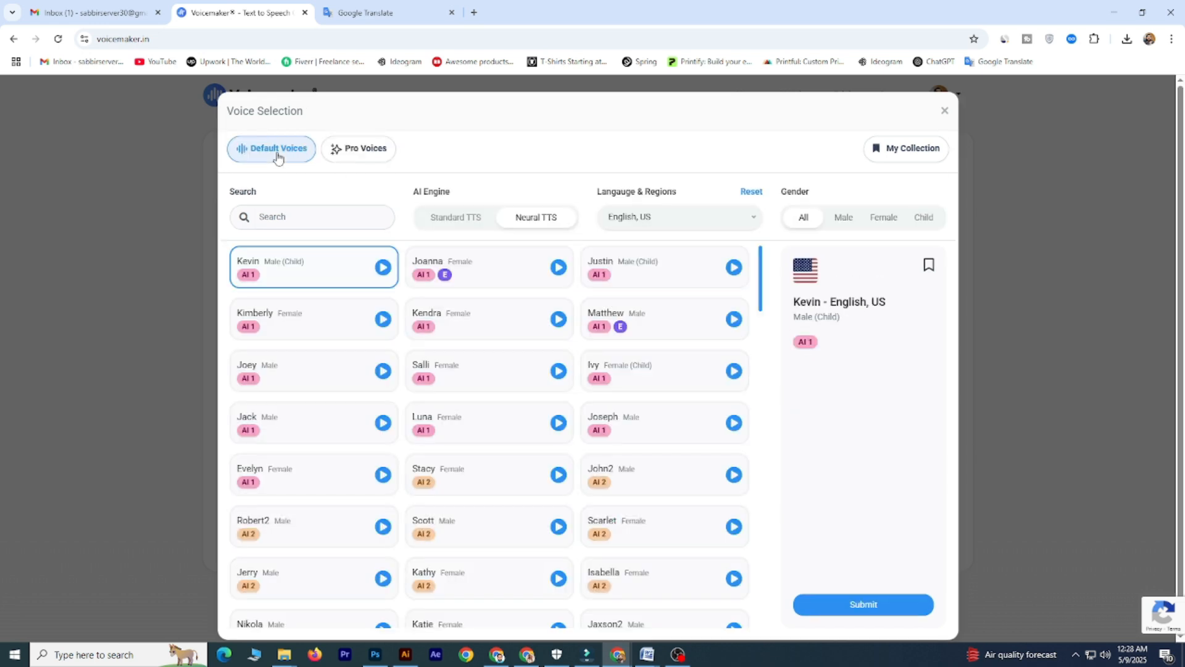
{"action": "left_click", "coordinate": [366, 150]}
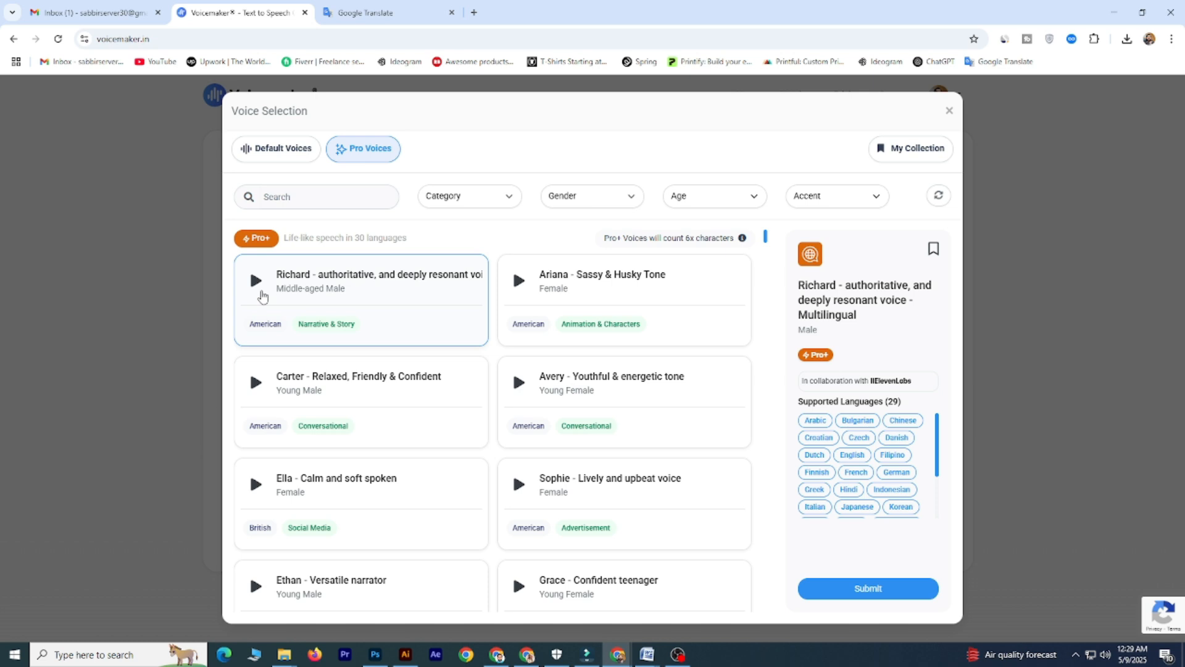
{"action": "left_click", "coordinate": [283, 153]}
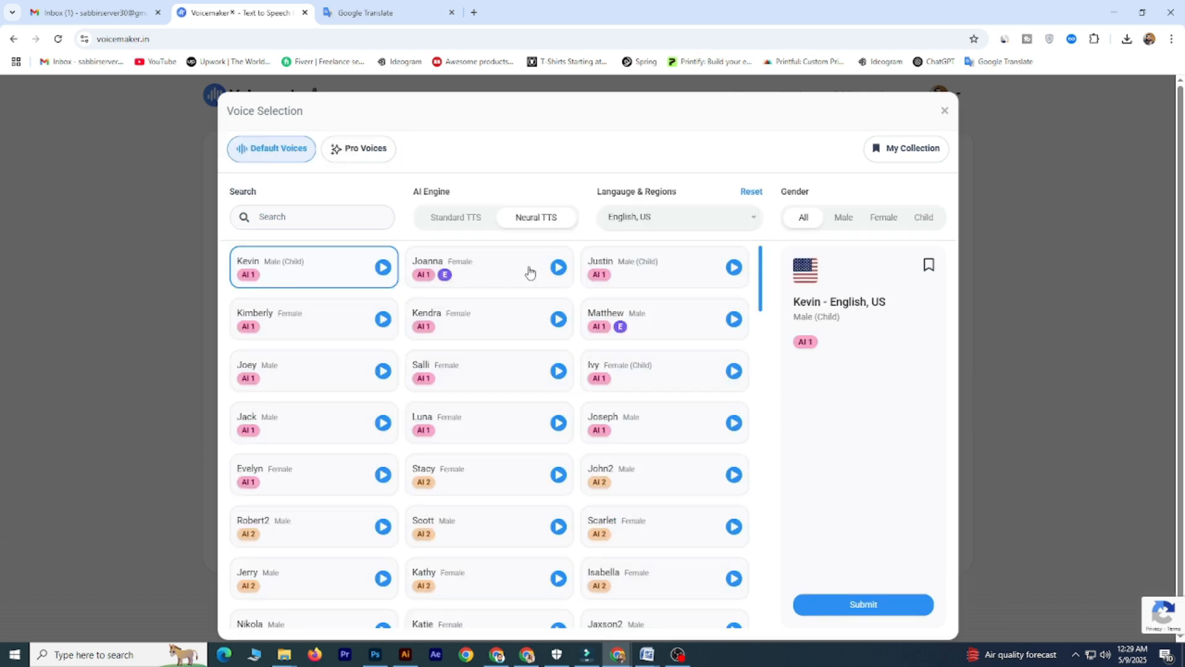
{"action": "scroll", "coordinate": [661, 389], "scroll_direction": "down", "scroll_amount": 20}
{"action": "scroll", "coordinate": [659, 407], "scroll_direction": "up", "scroll_amount": 10}
{"action": "scroll", "coordinate": [659, 407], "scroll_direction": "up", "scroll_amount": 5}
- Filter the default voices by the language Bangla (Bangladesh)
{"action": "left_click", "coordinate": [692, 221]}
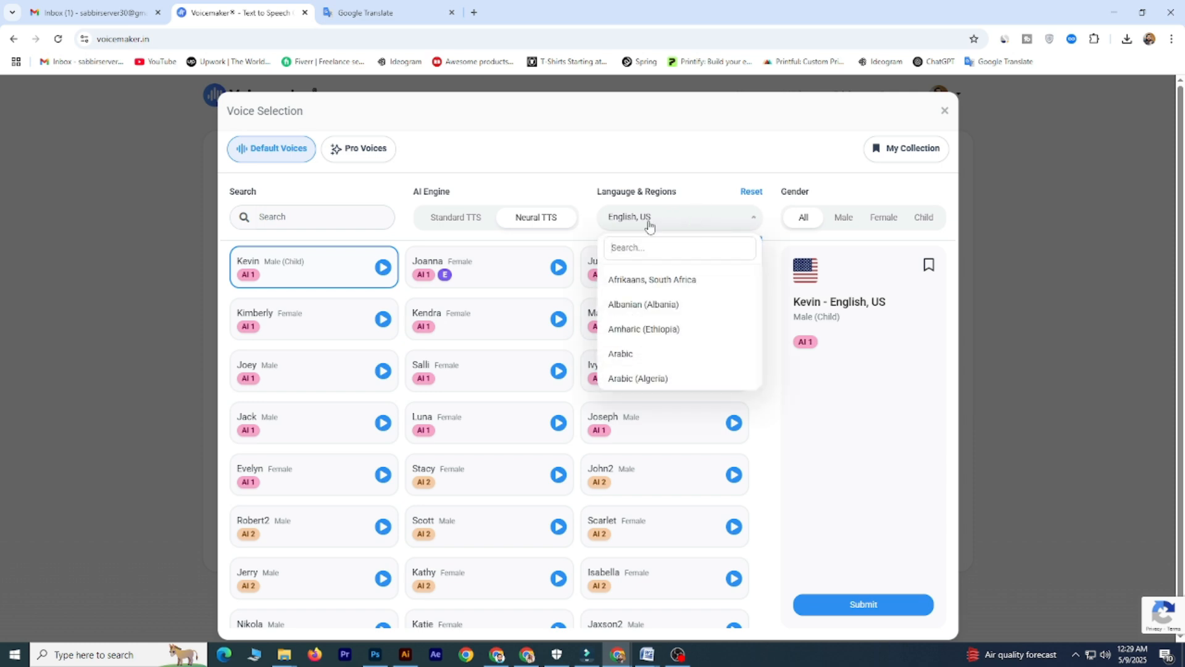
{"action": "type", "text": "bangla"}
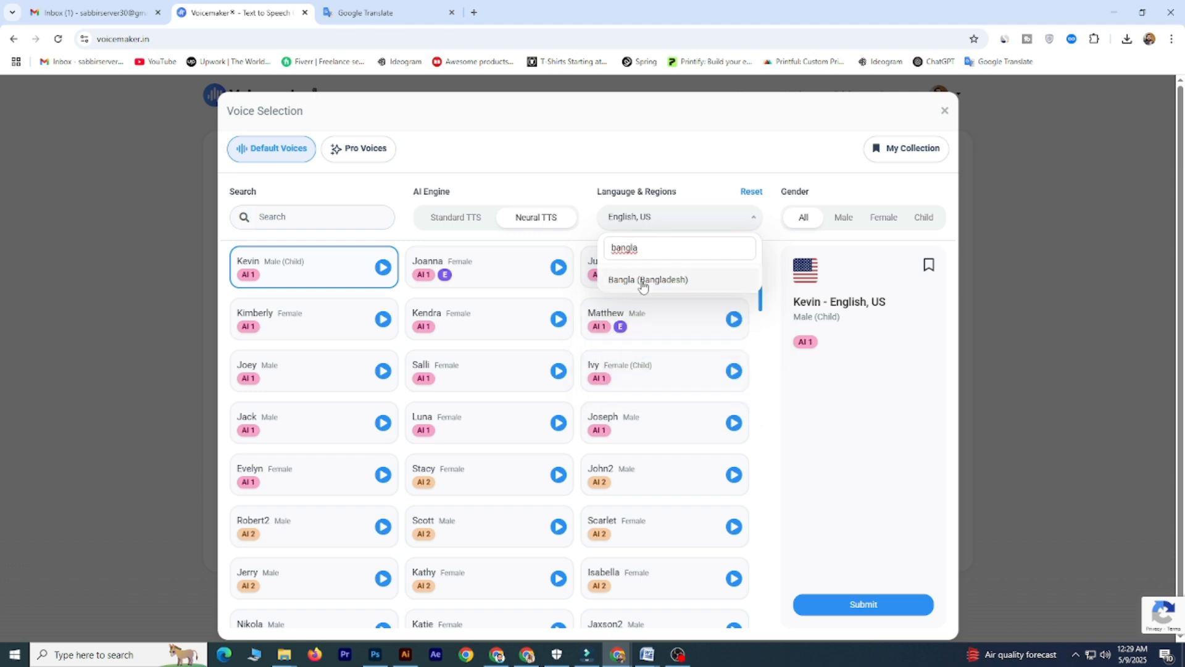
{"action": "left_click", "coordinate": [642, 281]}
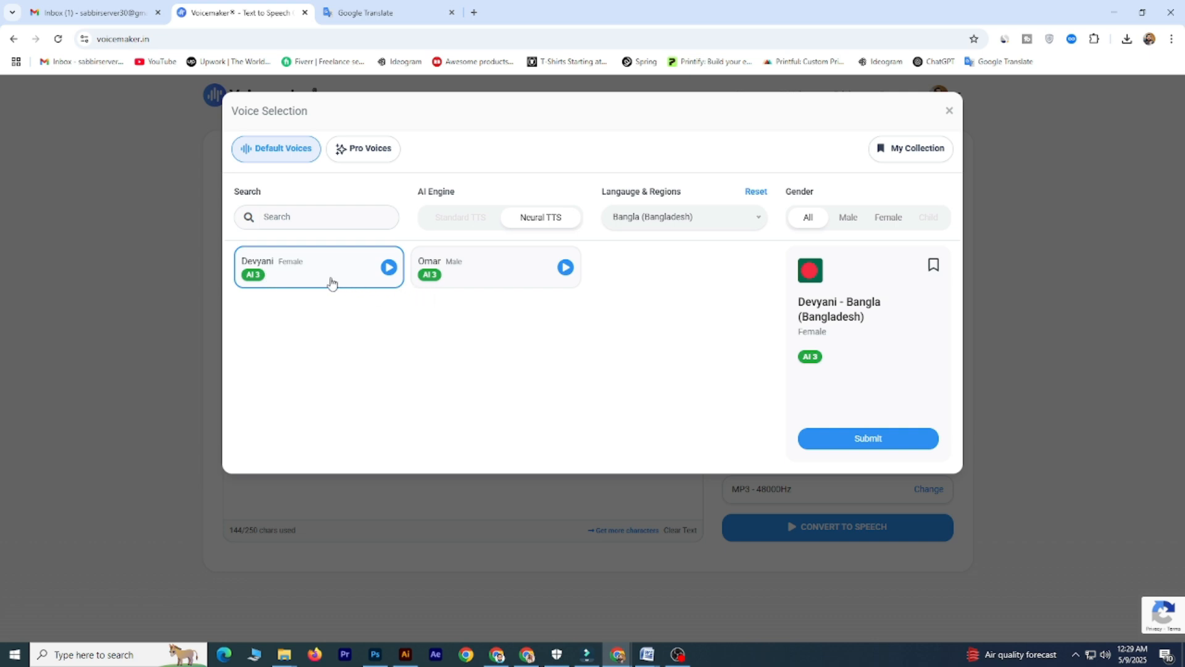
- Listen to the sample previews of the Bangla voices Omar and Devyani
{"action": "left_click", "coordinate": [566, 268]}
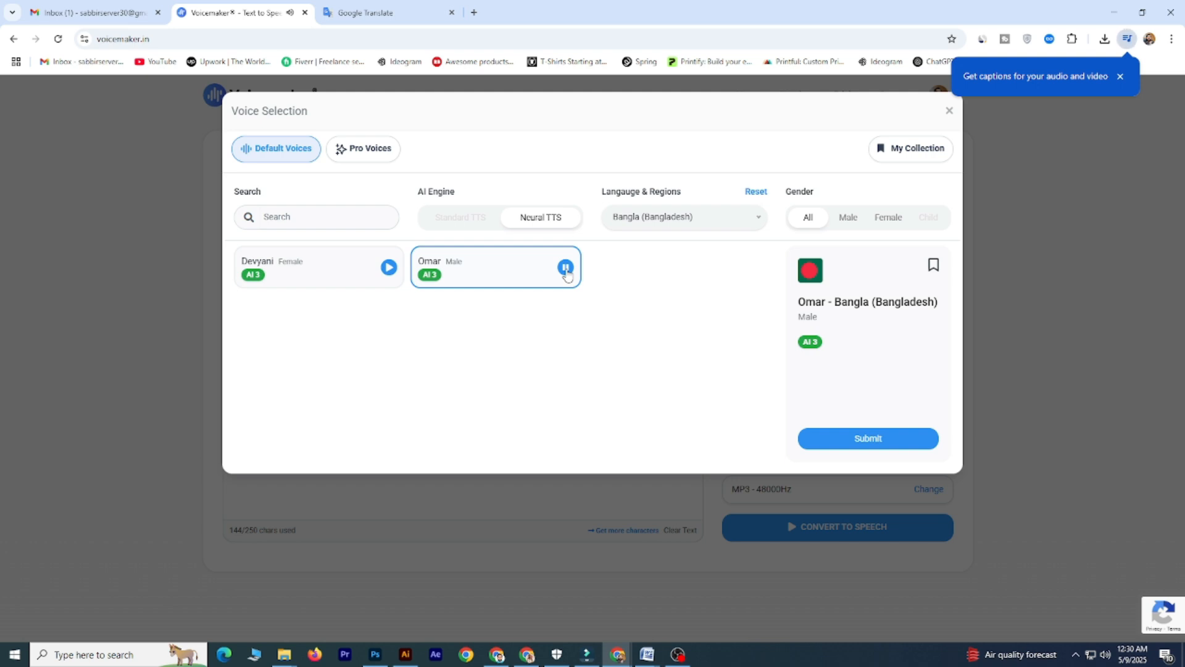
{"action": "left_click", "coordinate": [566, 270]}
{"action": "left_click", "coordinate": [323, 270]}
{"action": "left_click", "coordinate": [387, 268]}
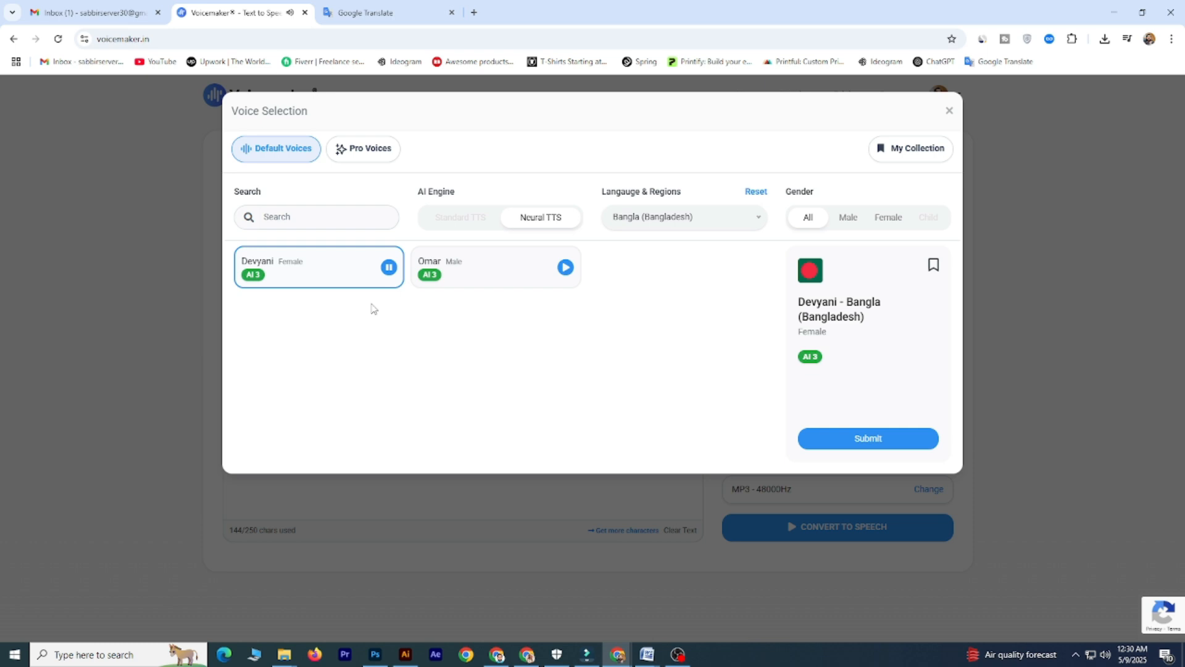
{"action": "left_click", "coordinate": [385, 270]}
- Switch the voice language to Bengali (India), preview the male voice Neel and apply it to the script
{"action": "left_click", "coordinate": [759, 221]}
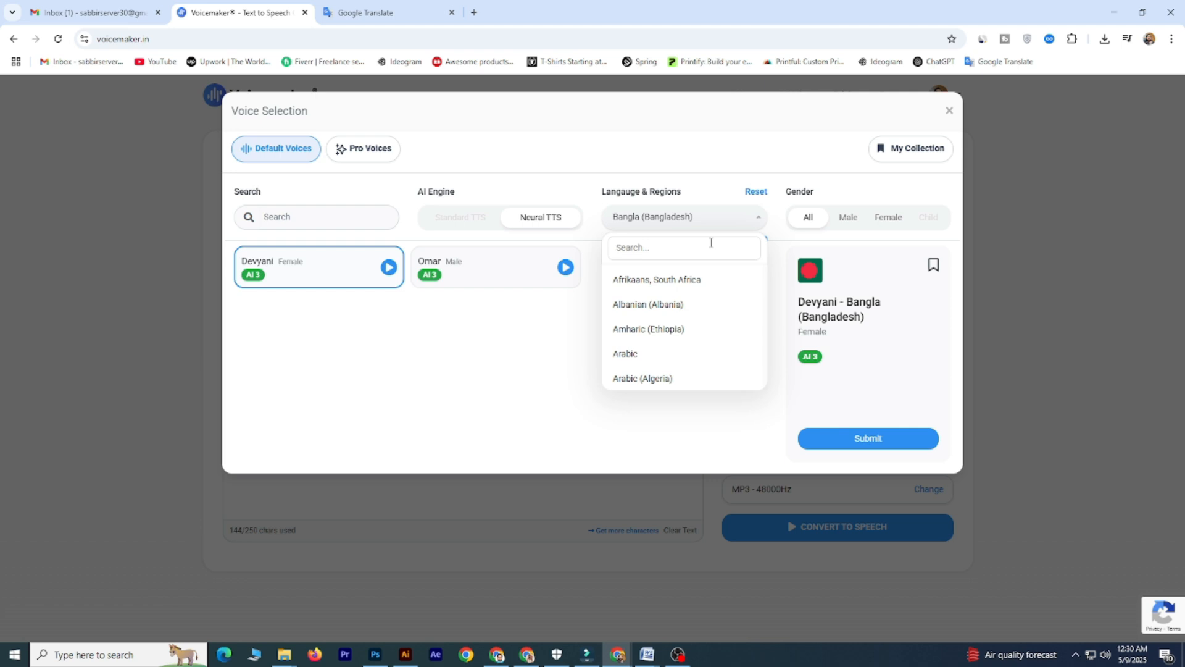
{"action": "type", "text": "b"}
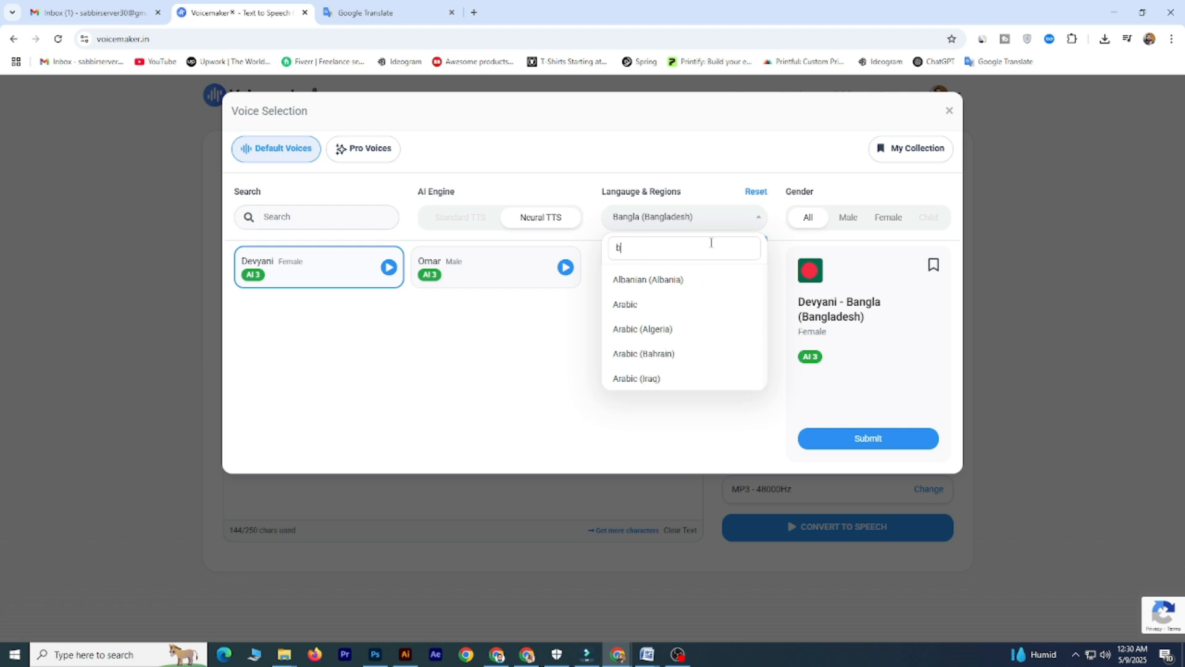
{"action": "type", "text": "en"}
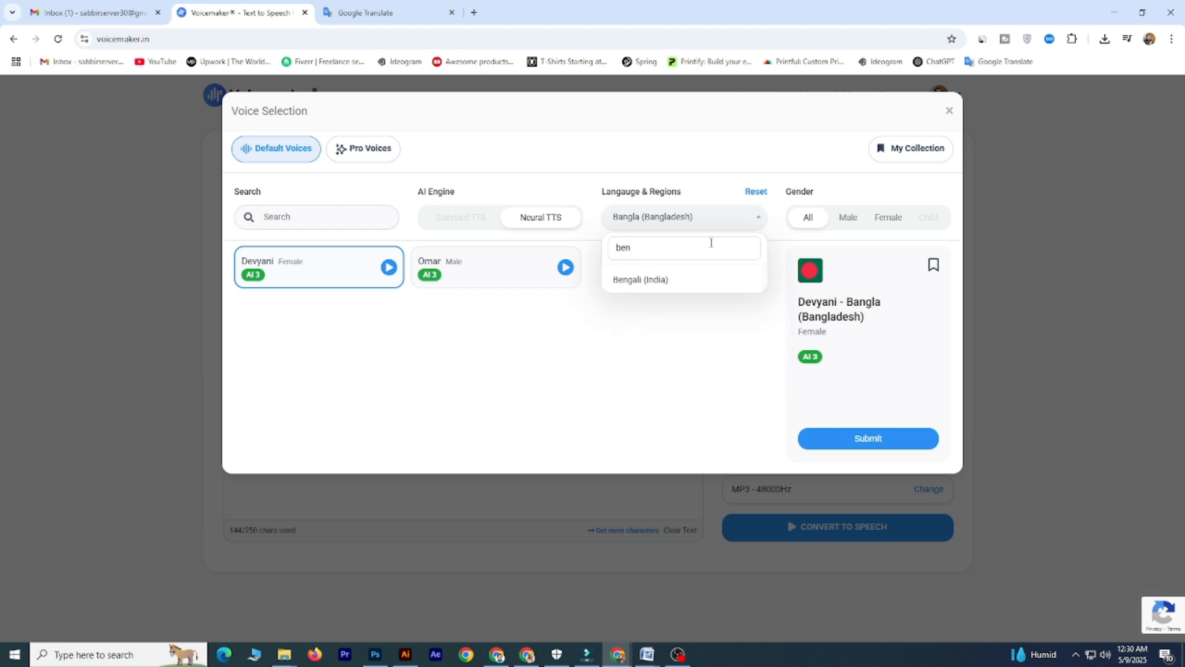
{"action": "left_click", "coordinate": [633, 283]}
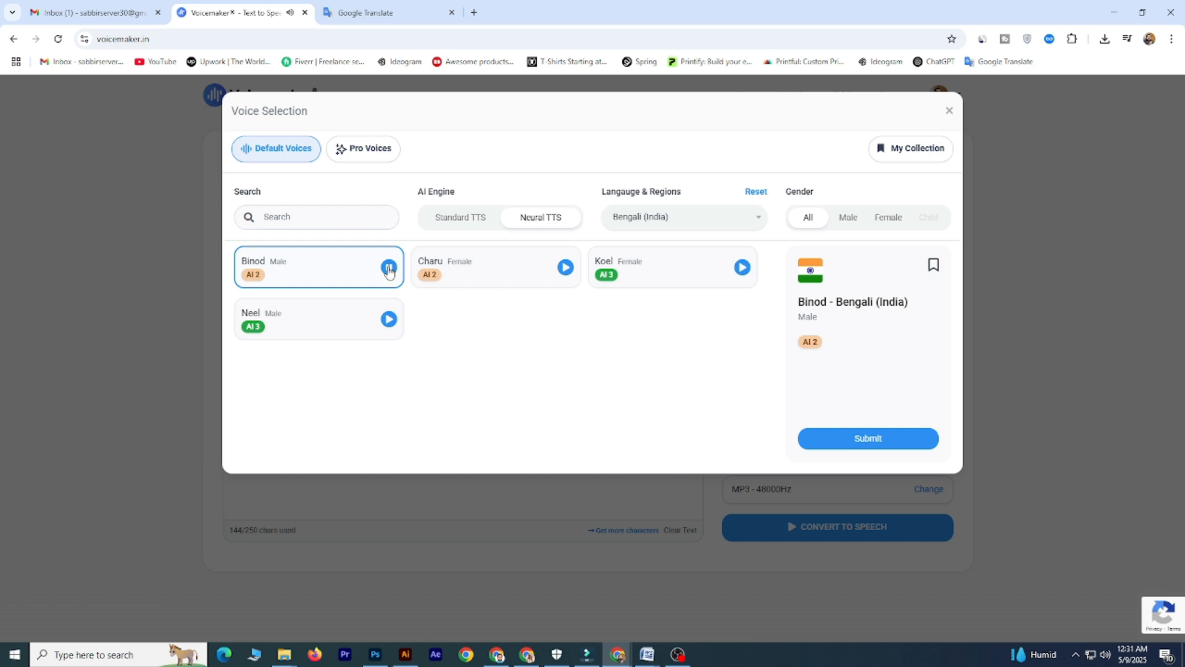
{"action": "left_click", "coordinate": [388, 319]}
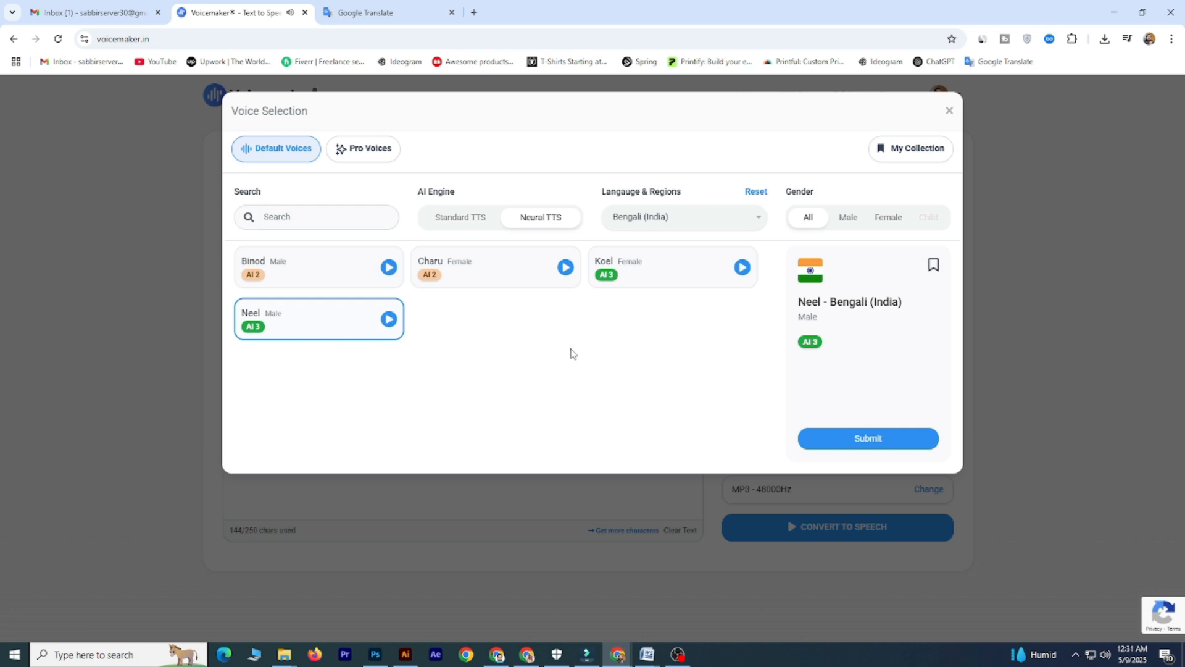
{"action": "left_click", "coordinate": [870, 439]}
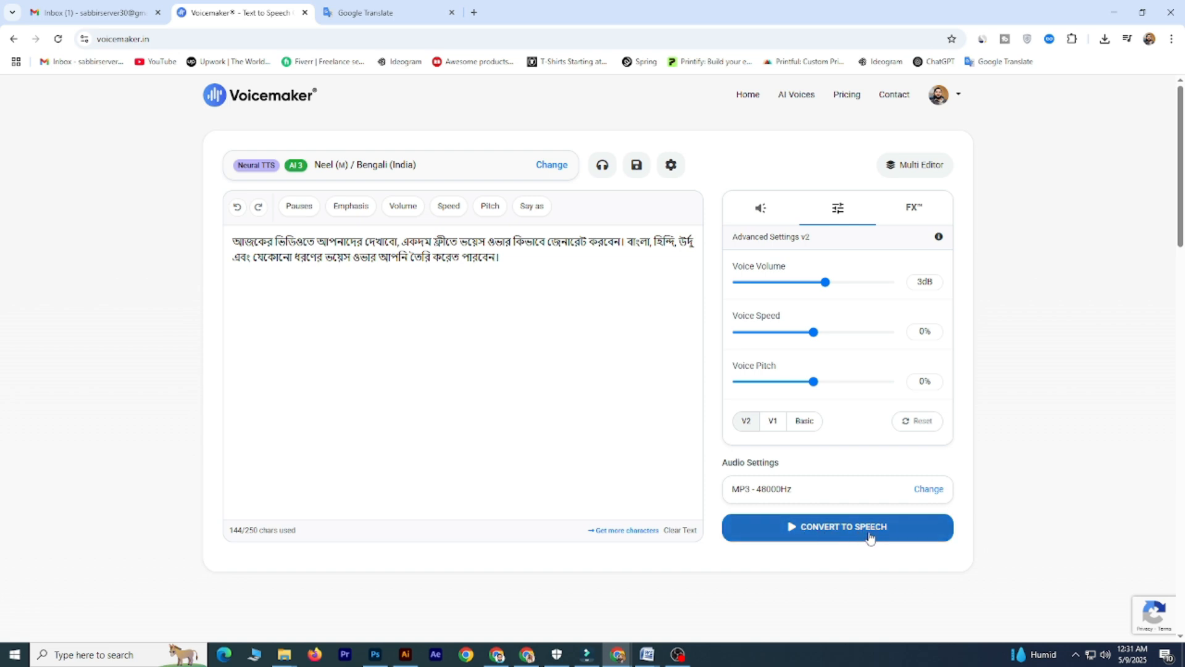
- Convert the Bengali script to speech and play the generated audio
{"action": "left_click", "coordinate": [834, 537]}
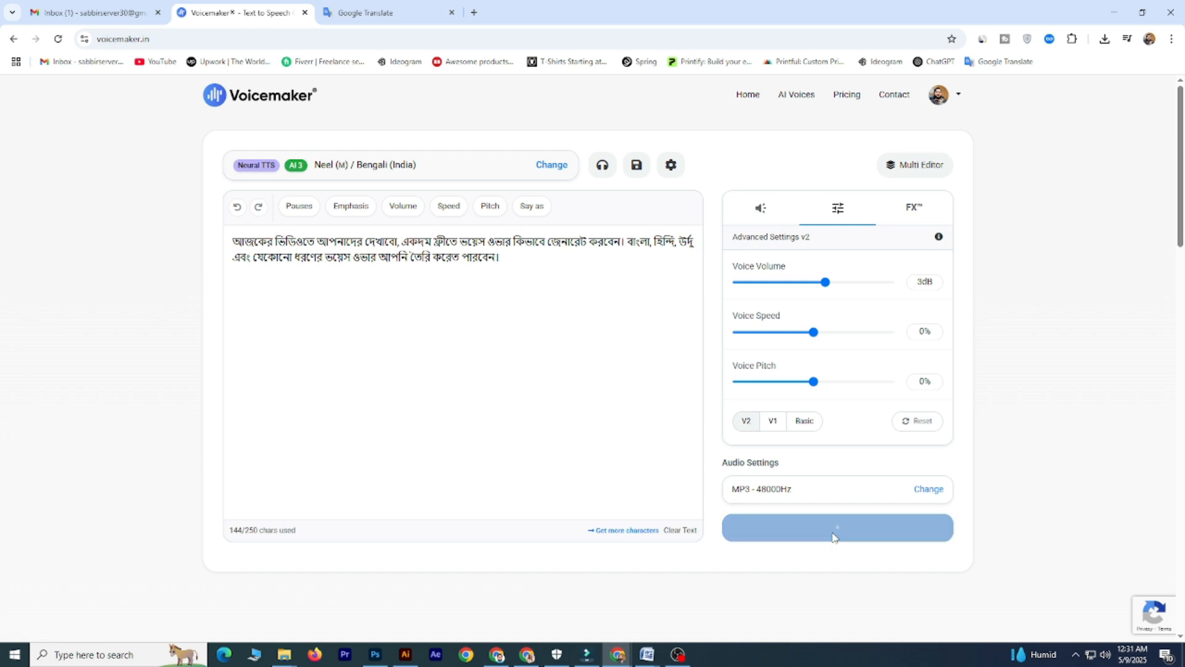
{"action": "left_click_drag", "start_coordinate": [291, 577], "coordinate": [614, 574]}
{"action": "left_click", "coordinate": [248, 569]}
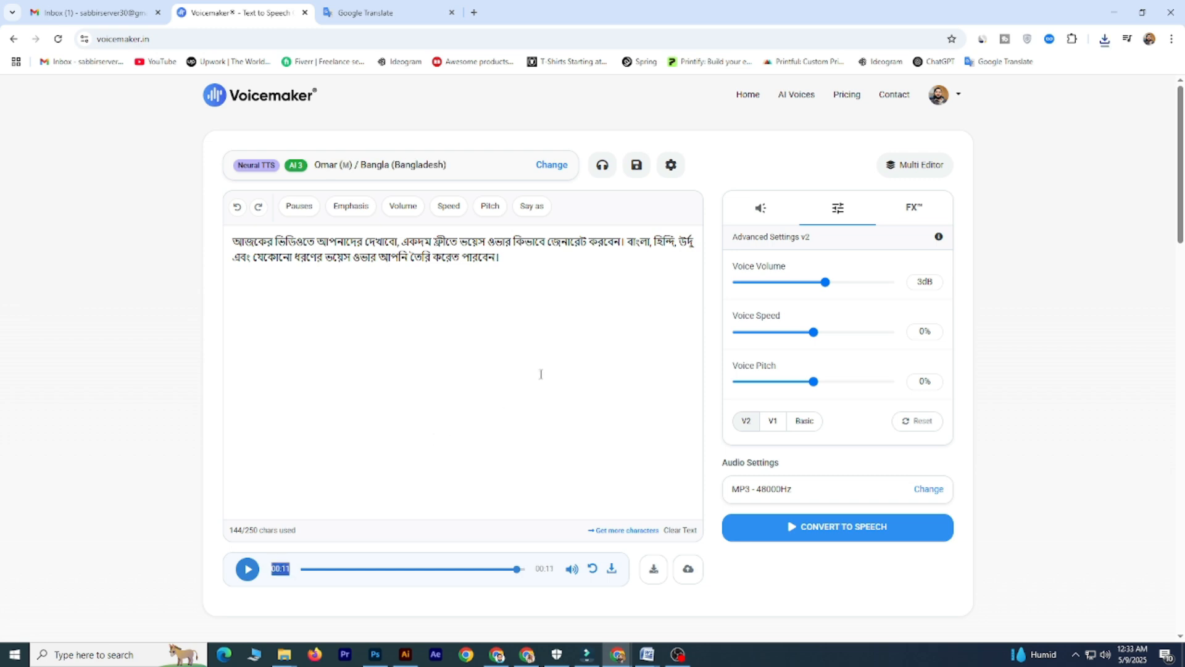
{"action": "left_click_drag", "start_coordinate": [232, 240], "coordinate": [527, 262]}
{"action": "left_click", "coordinate": [518, 262]}
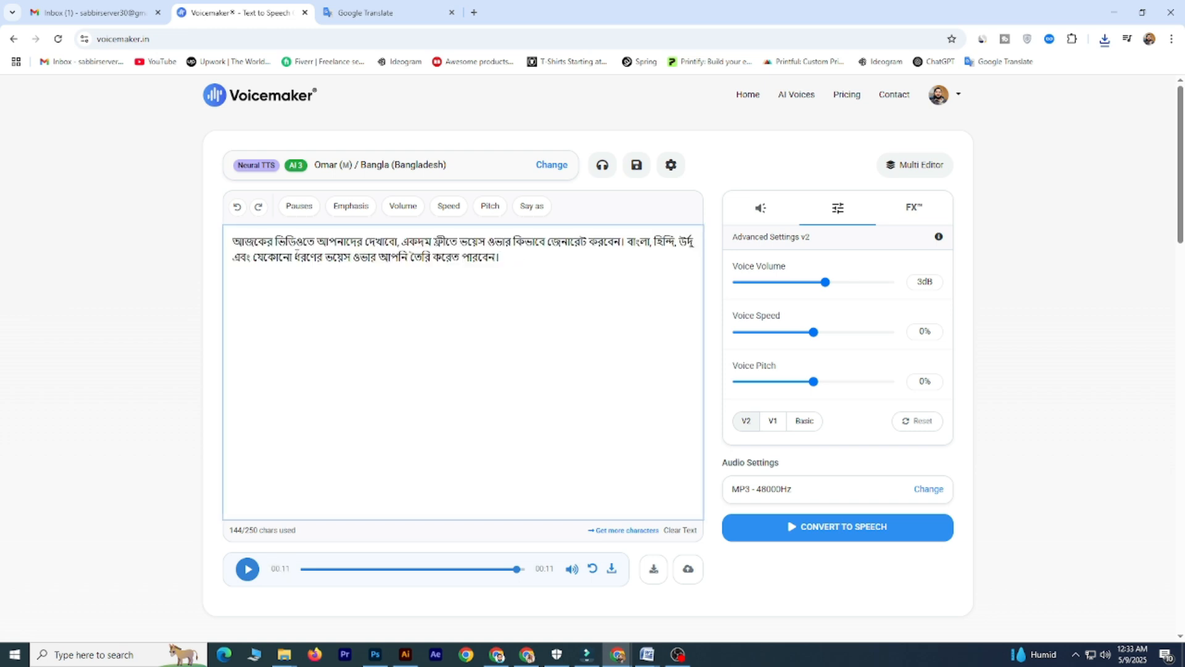
{"action": "left_click_drag", "start_coordinate": [229, 244], "coordinate": [518, 262]}
{"action": "left_click", "coordinate": [386, 339]}
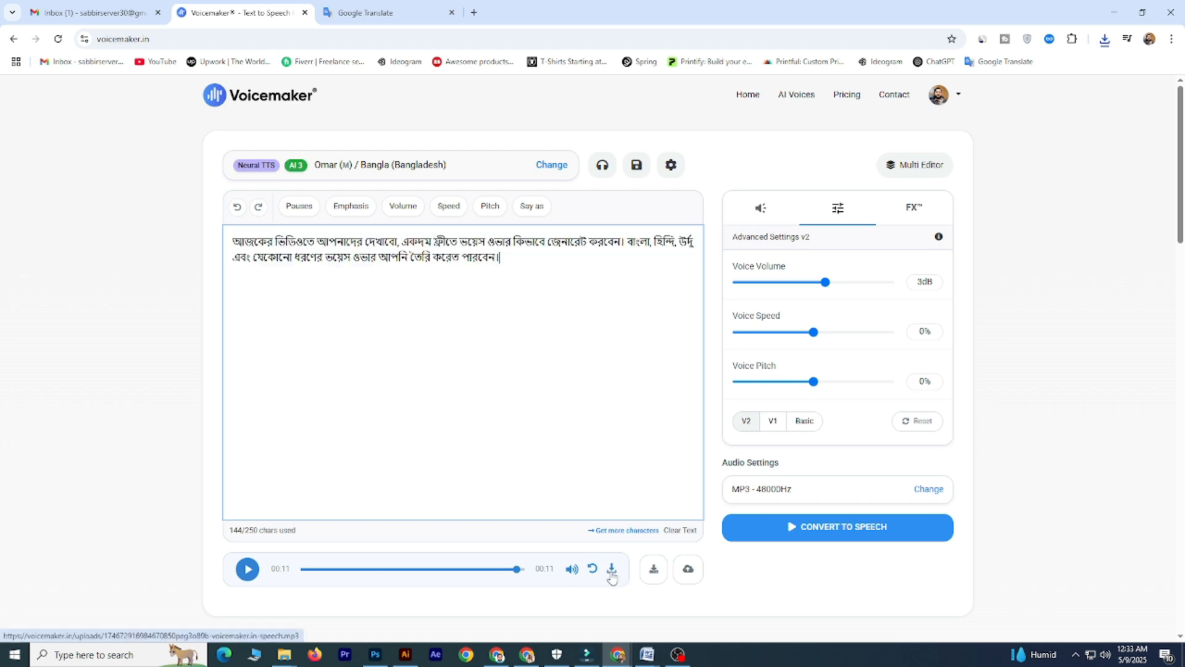
- Download the generated Bangla speech as an MP3 file
{"action": "left_click", "coordinate": [510, 569]}
{"action": "left_click", "coordinate": [612, 571]}
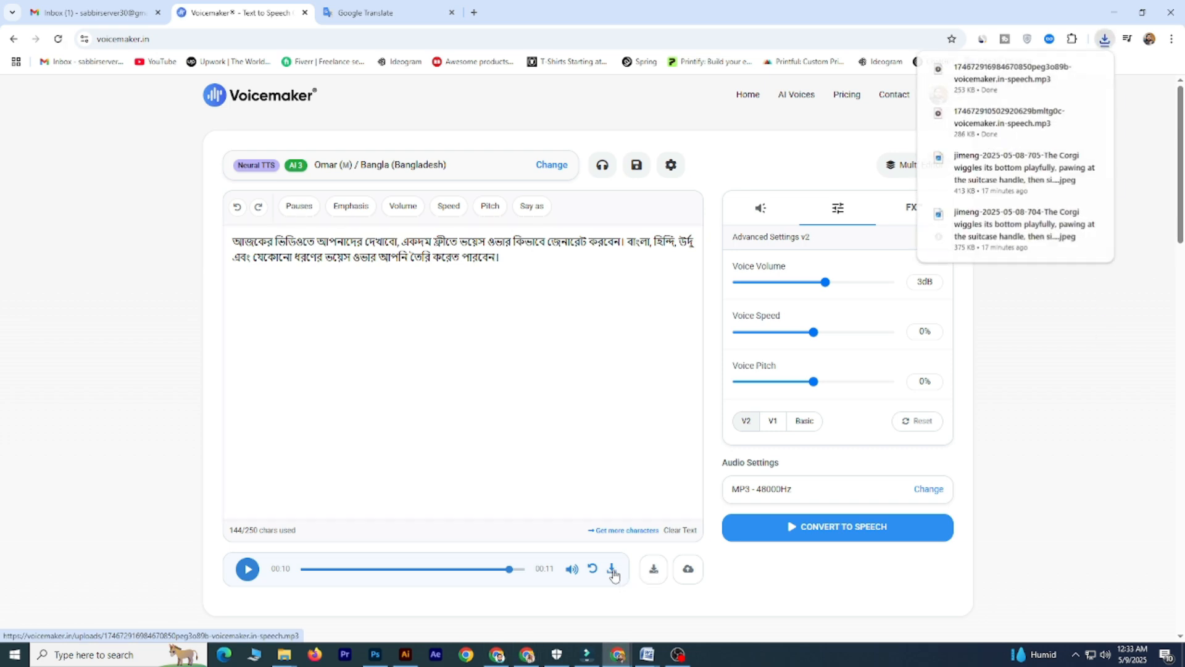
{"action": "left_click", "coordinate": [654, 569]}
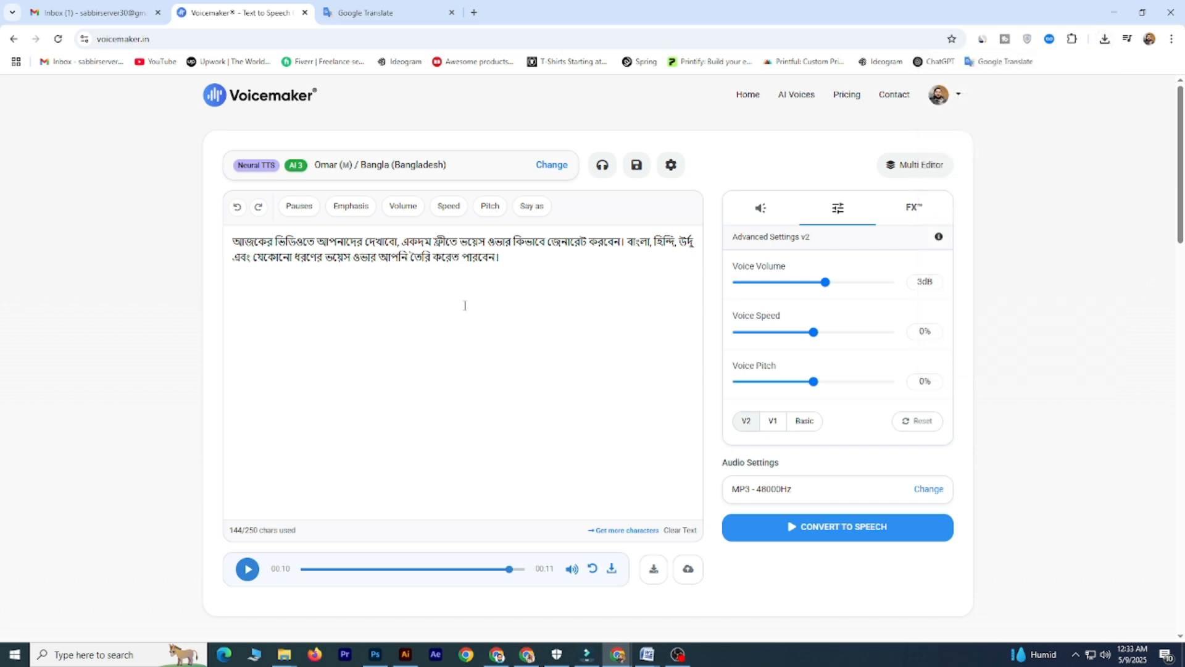
- Copy the Hindi translation from Google Translate and replace the Bengali script in Voicemaker with it
{"action": "key", "text": "ctrl+Tab"}
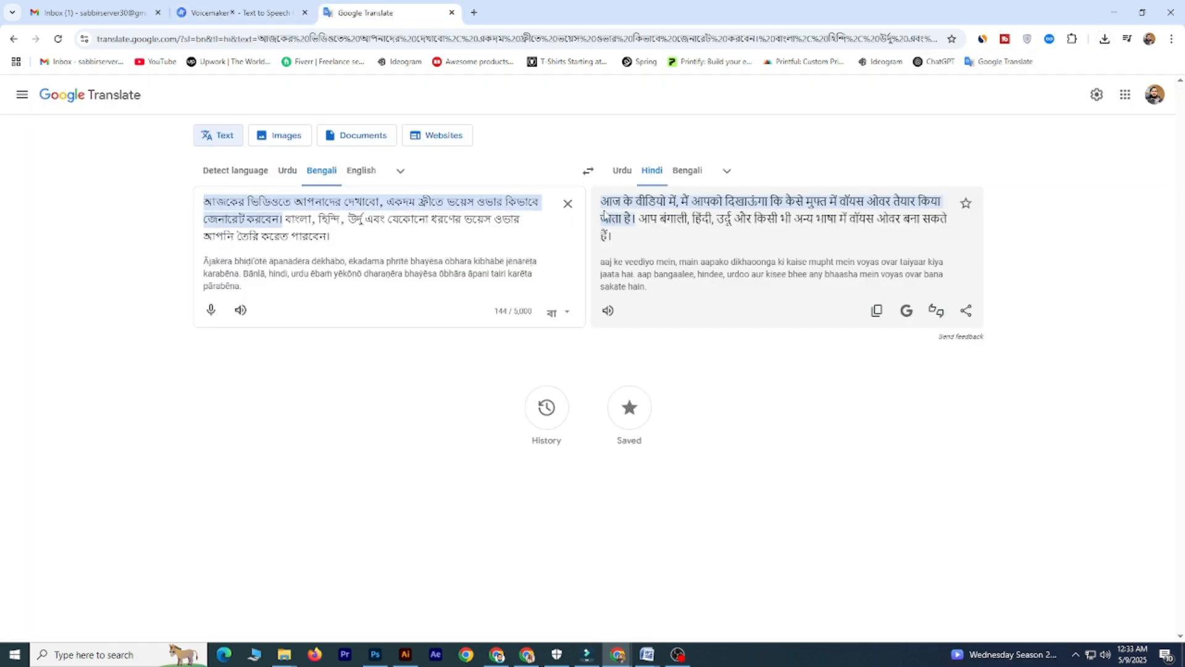
{"action": "left_click", "coordinate": [876, 311]}
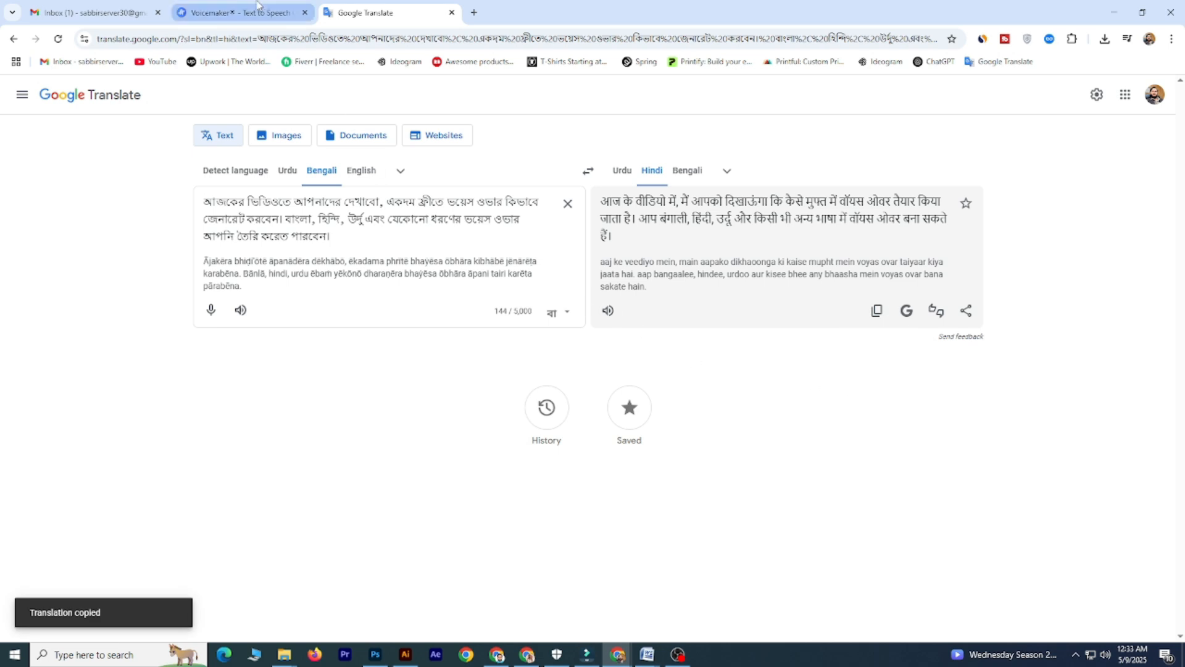
{"action": "left_click", "coordinate": [197, 12]}
{"action": "key", "text": "ctrl+a"}
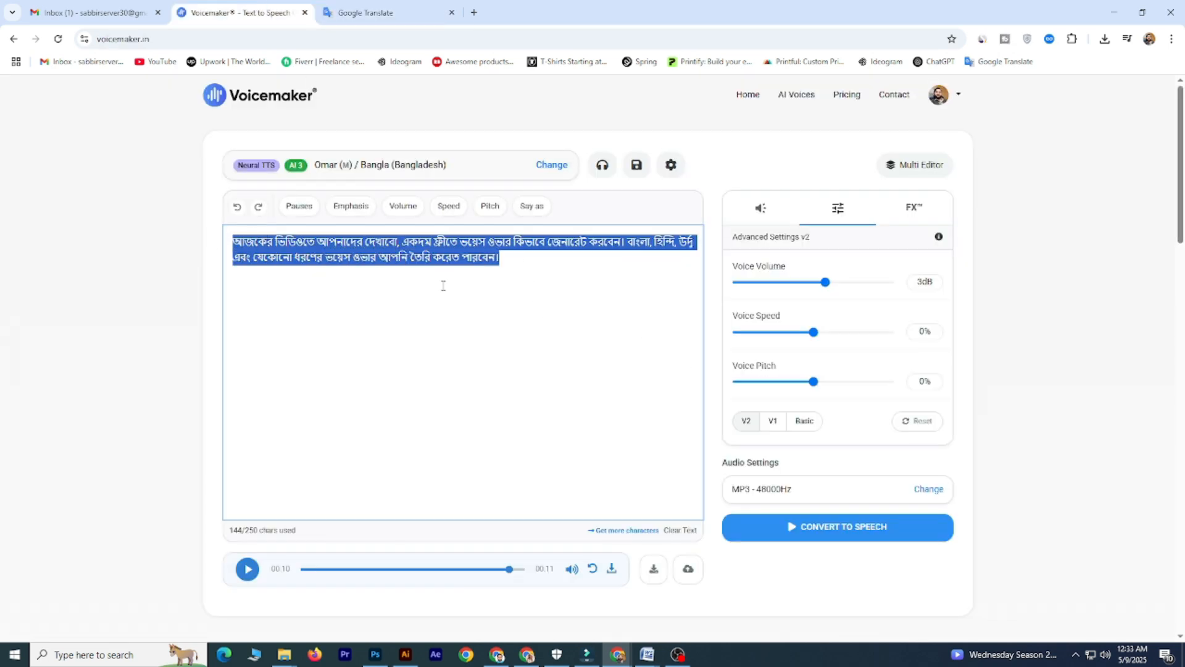
{"action": "key", "text": "ctrl+v"}
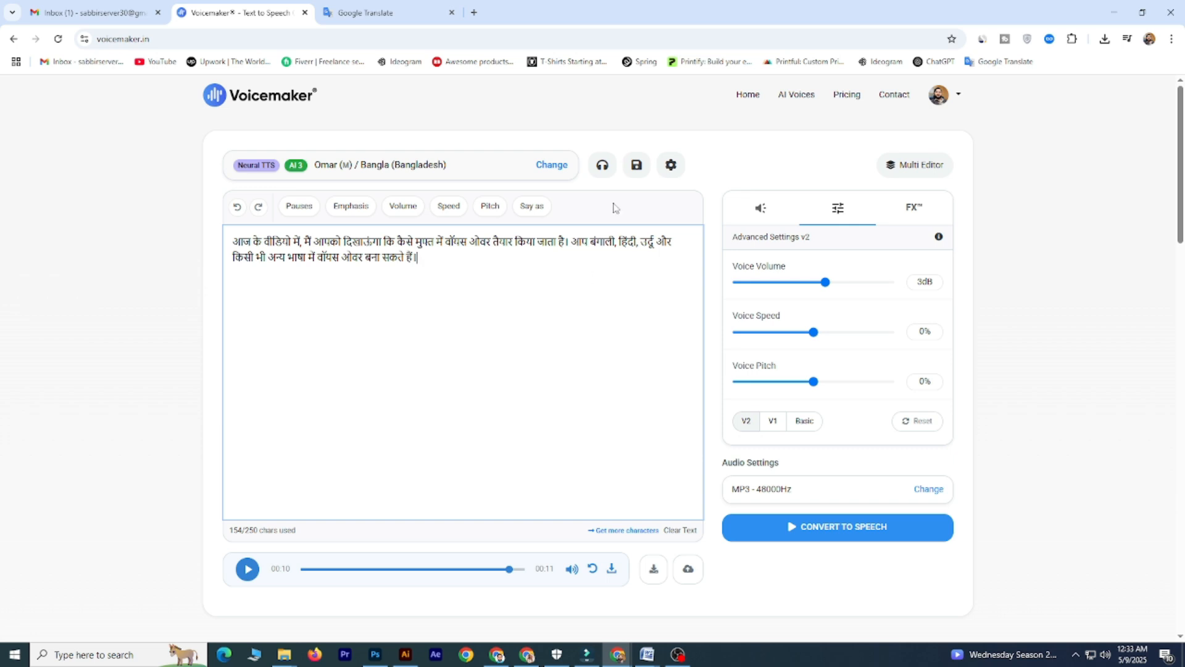
- Filter the default voices by the language Hindi (India)
{"action": "left_click", "coordinate": [551, 165]}
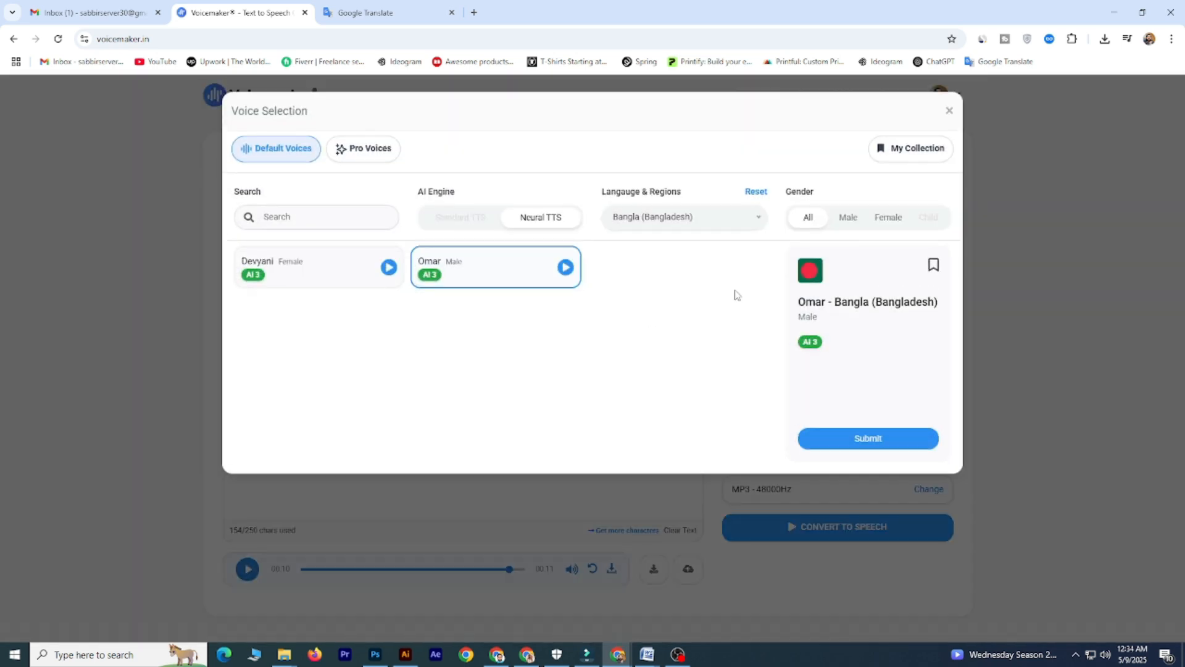
{"action": "left_click", "coordinate": [744, 220]}
{"action": "type", "text": "hind"}
{"action": "left_click", "coordinate": [676, 290]}
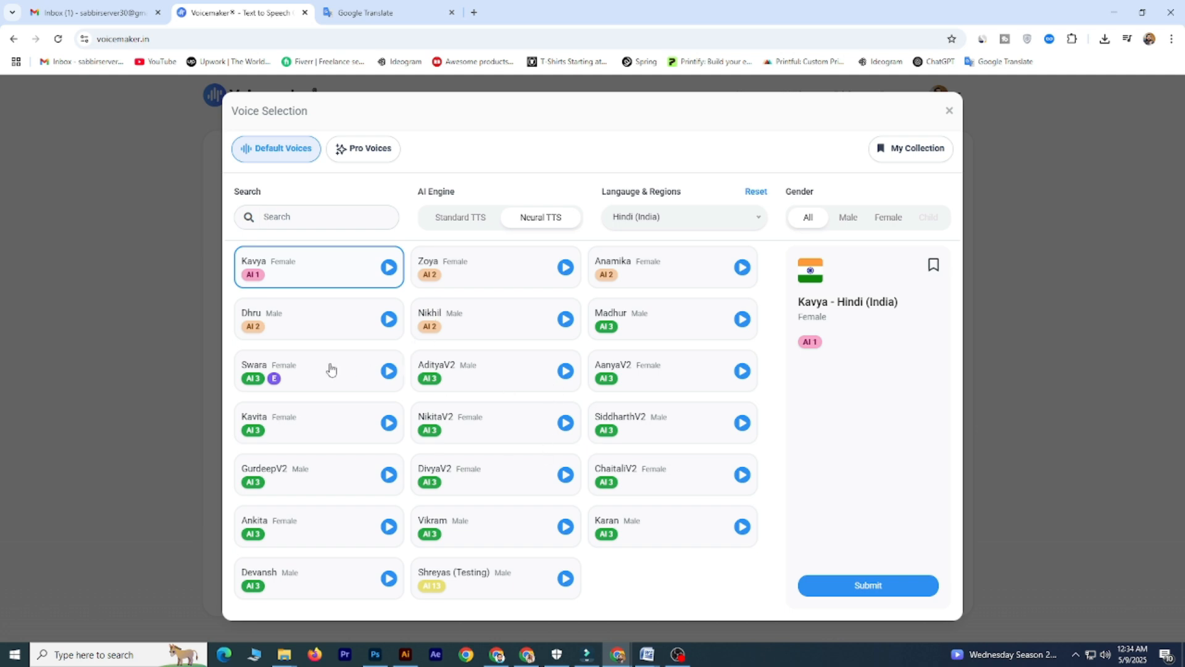
- Listen to the sample previews of the Hindi voices Swara, Anamika, Madhur and SiddharthV2
{"action": "left_click", "coordinate": [389, 373]}
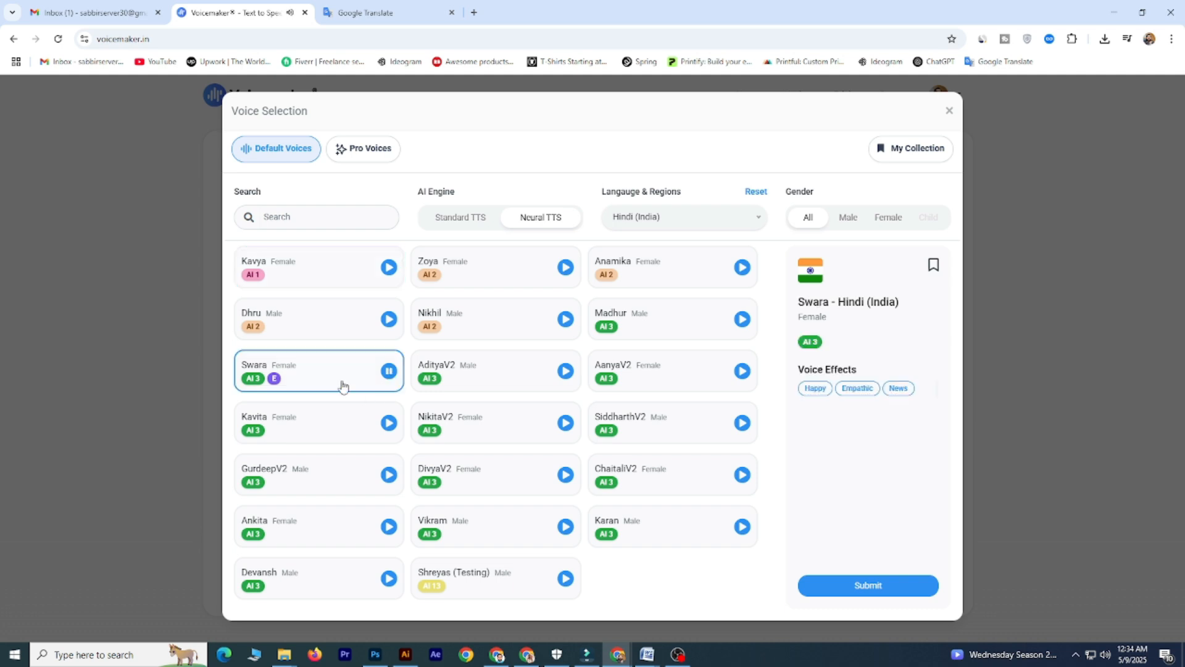
{"action": "left_click", "coordinate": [389, 371]}
{"action": "left_click", "coordinate": [699, 279]}
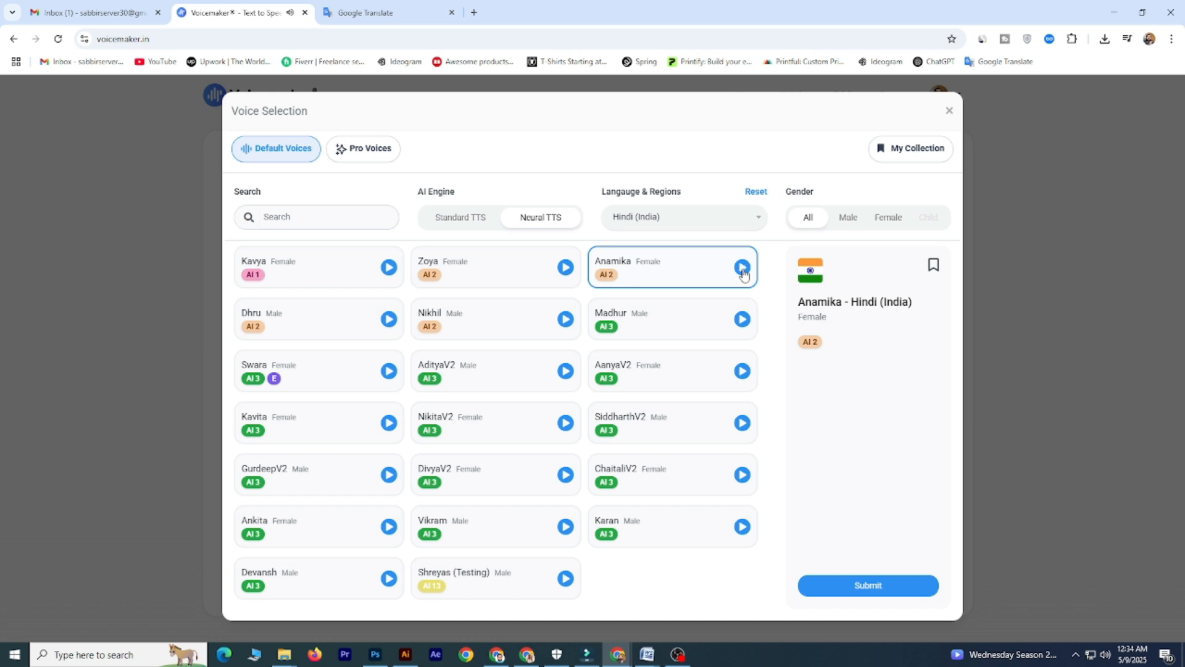
{"action": "left_click", "coordinate": [742, 320]}
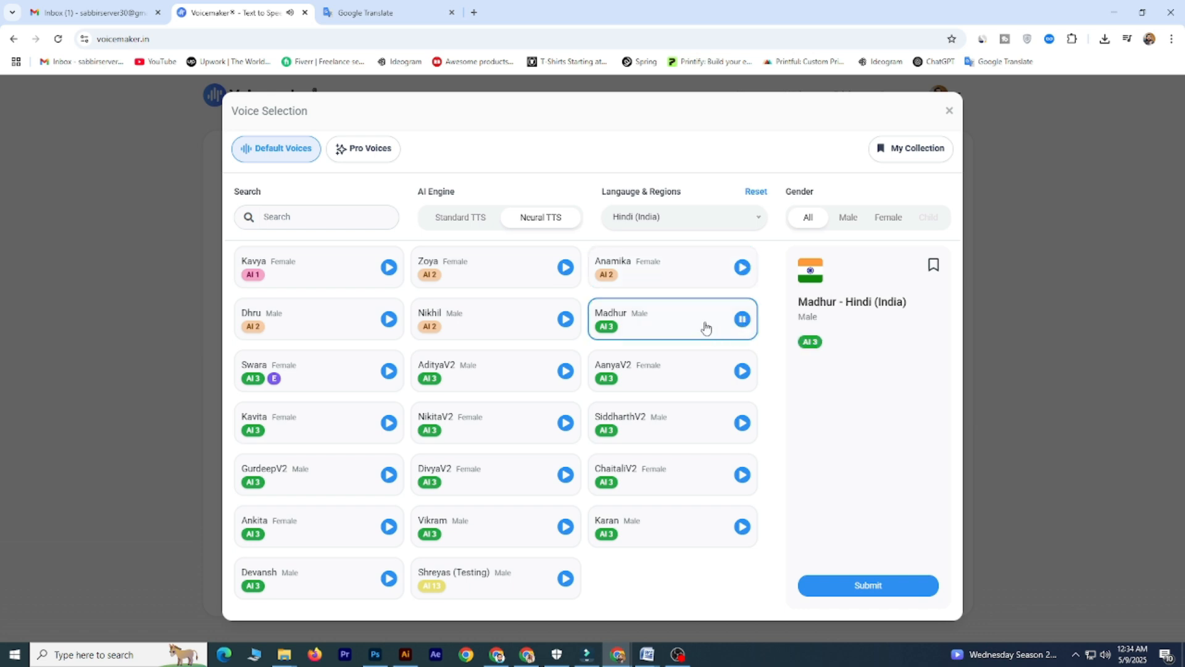
{"action": "left_click", "coordinate": [742, 319]}
{"action": "left_click", "coordinate": [742, 423]}
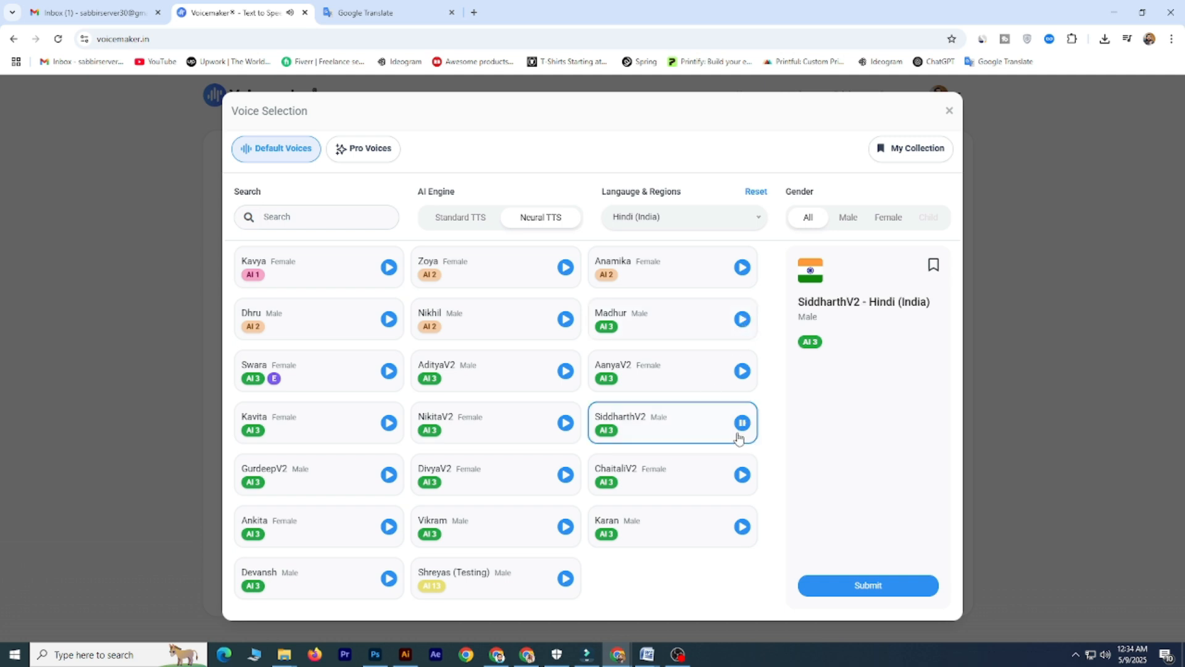
- Check the Hindi voices ChaitaliV2, Vikram and DivyaV2, listening to the samples of Vikram and DivyaV2
{"action": "left_click", "coordinate": [683, 483]}
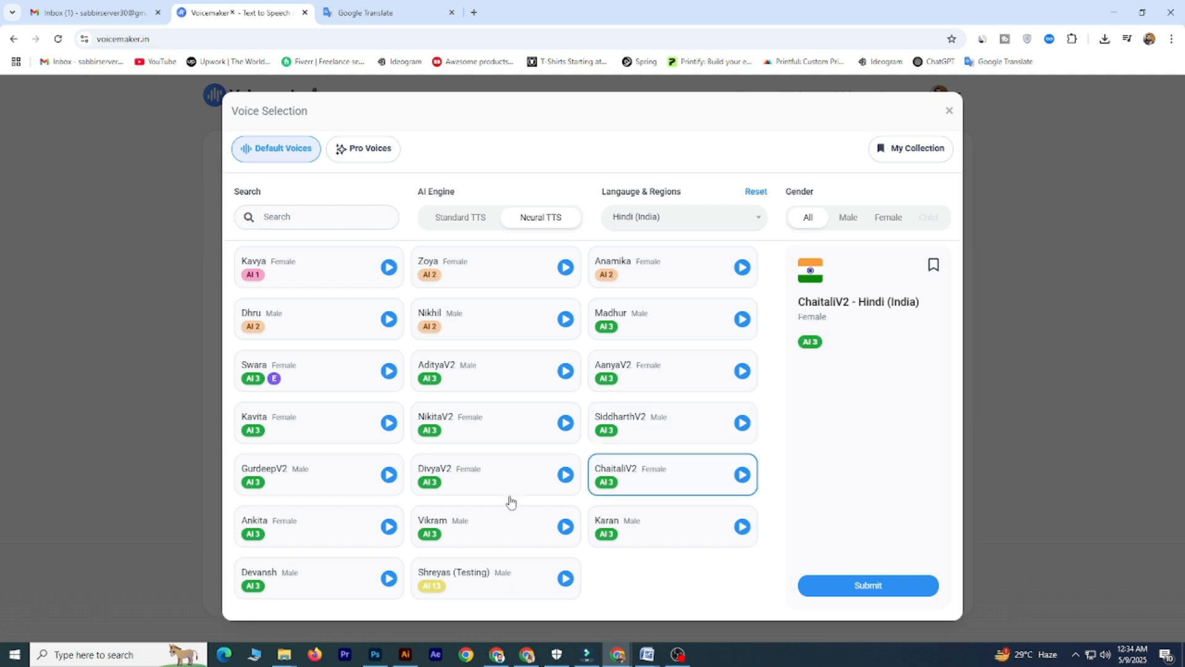
{"action": "left_click", "coordinate": [505, 526]}
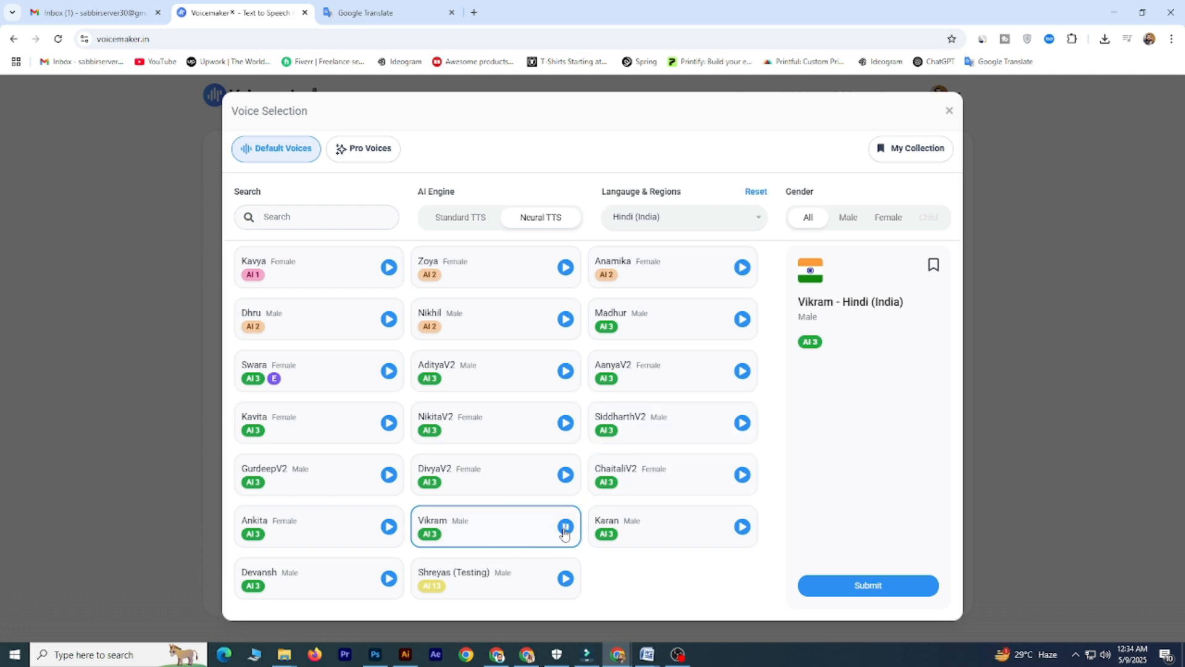
{"action": "left_click", "coordinate": [563, 527]}
{"action": "left_click", "coordinate": [510, 486]}
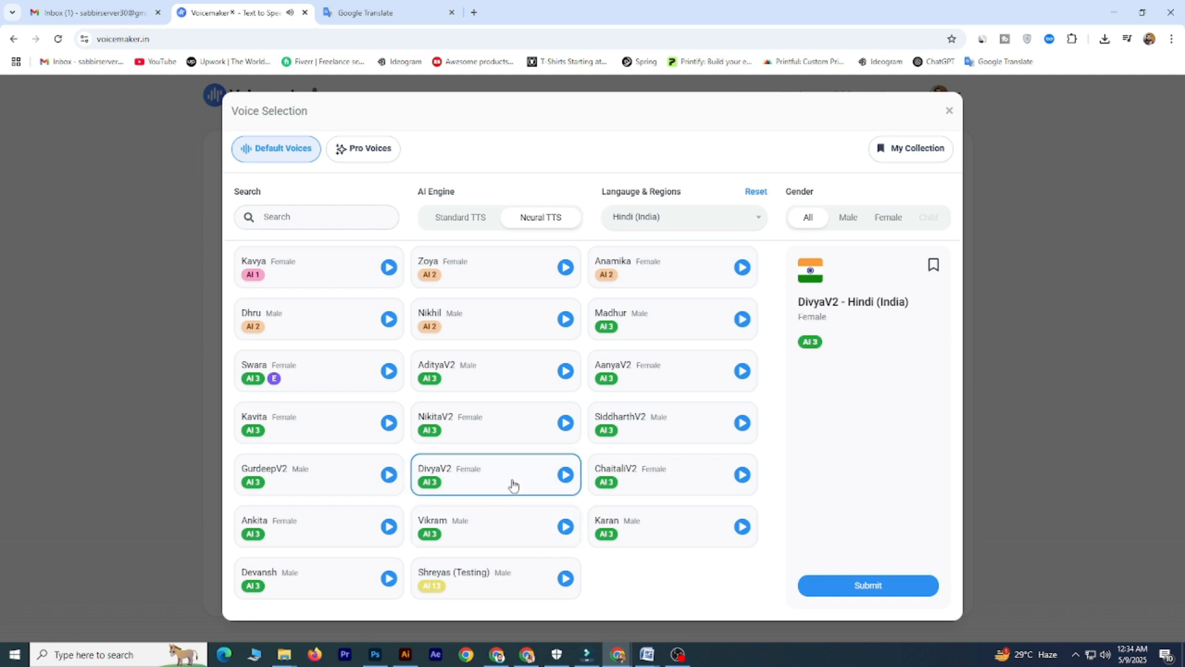
{"action": "left_click", "coordinate": [565, 476]}
- Compare the Hindi voices Madhur, DivyaV2 and AdityaV2 by selecting them in turn and previewing AdityaV2
{"action": "left_click", "coordinate": [684, 318]}
{"action": "left_click", "coordinate": [517, 472]}
{"action": "left_click", "coordinate": [656, 323]}
{"action": "left_click", "coordinate": [497, 481]}
{"action": "left_click", "coordinate": [684, 311]}
{"action": "left_click", "coordinate": [503, 477]}
{"action": "left_click", "coordinate": [488, 375]}
{"action": "left_click", "coordinate": [566, 371]}
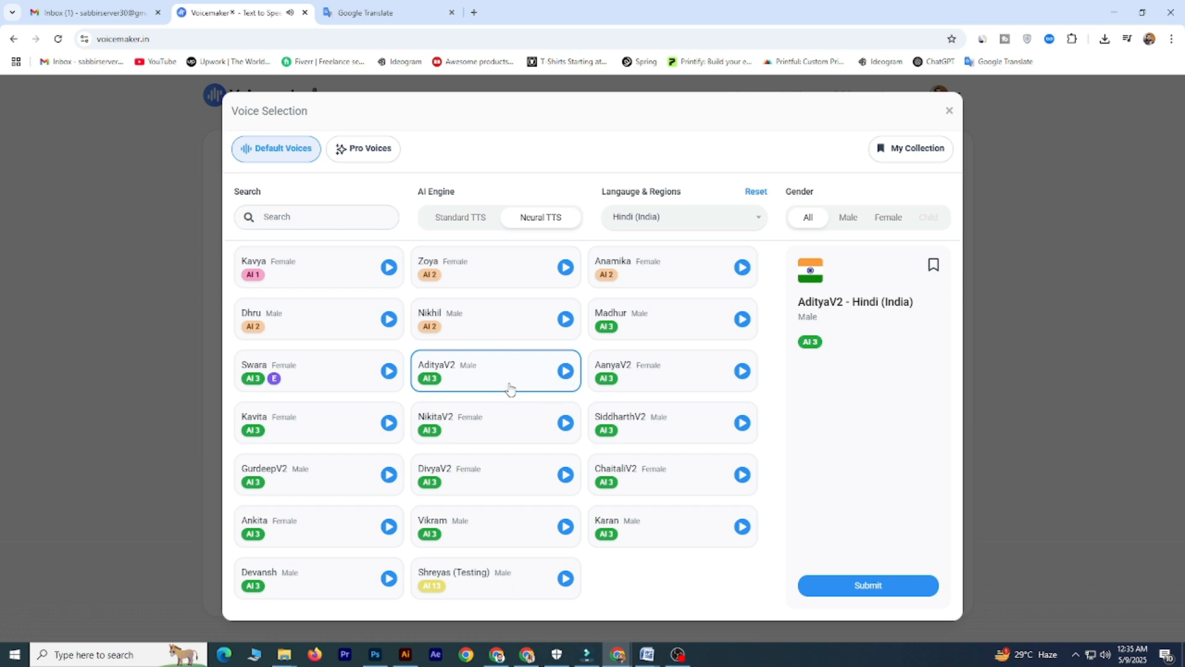
- Preview the male Hindi voice Madhur again and apply it to the script
{"action": "left_click", "coordinate": [710, 333]}
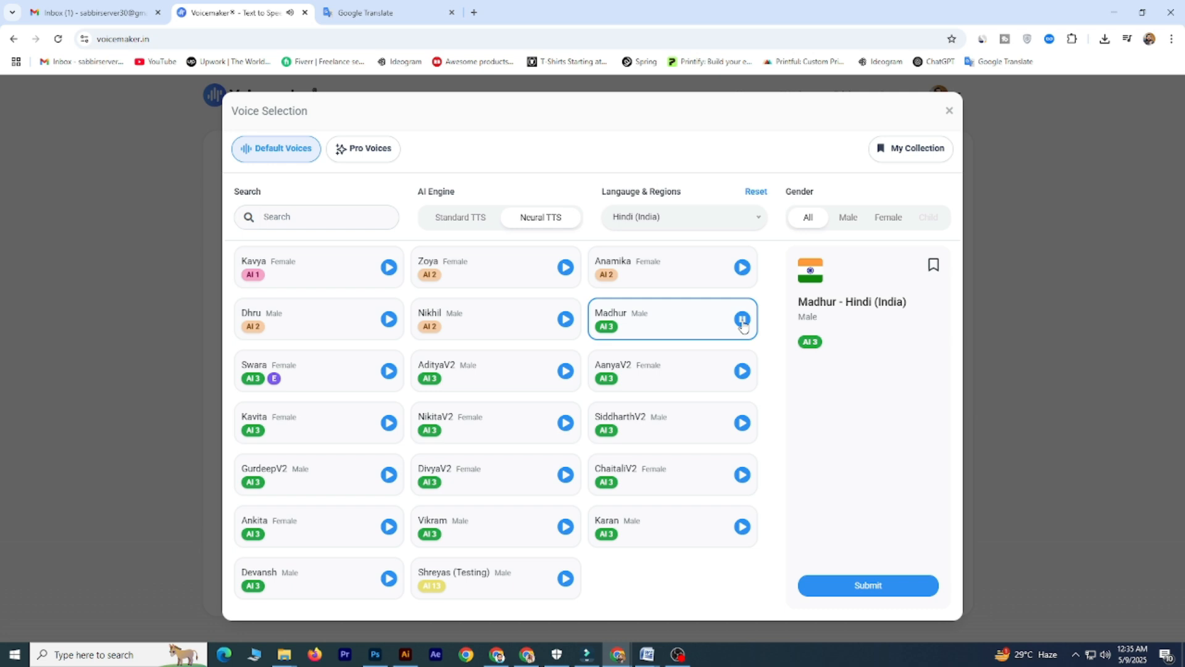
{"action": "left_click", "coordinate": [742, 319]}
{"action": "left_click", "coordinate": [876, 586]}
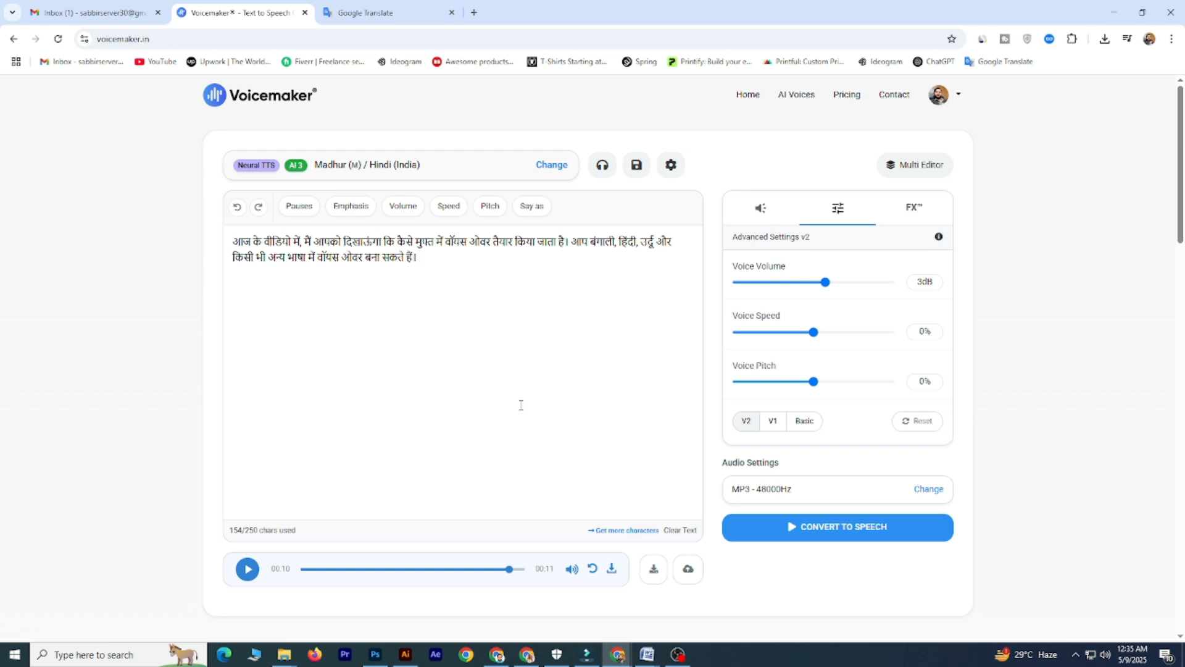
- Convert the Hindi script to speech and play the generated audio
{"action": "left_click", "coordinate": [812, 532]}
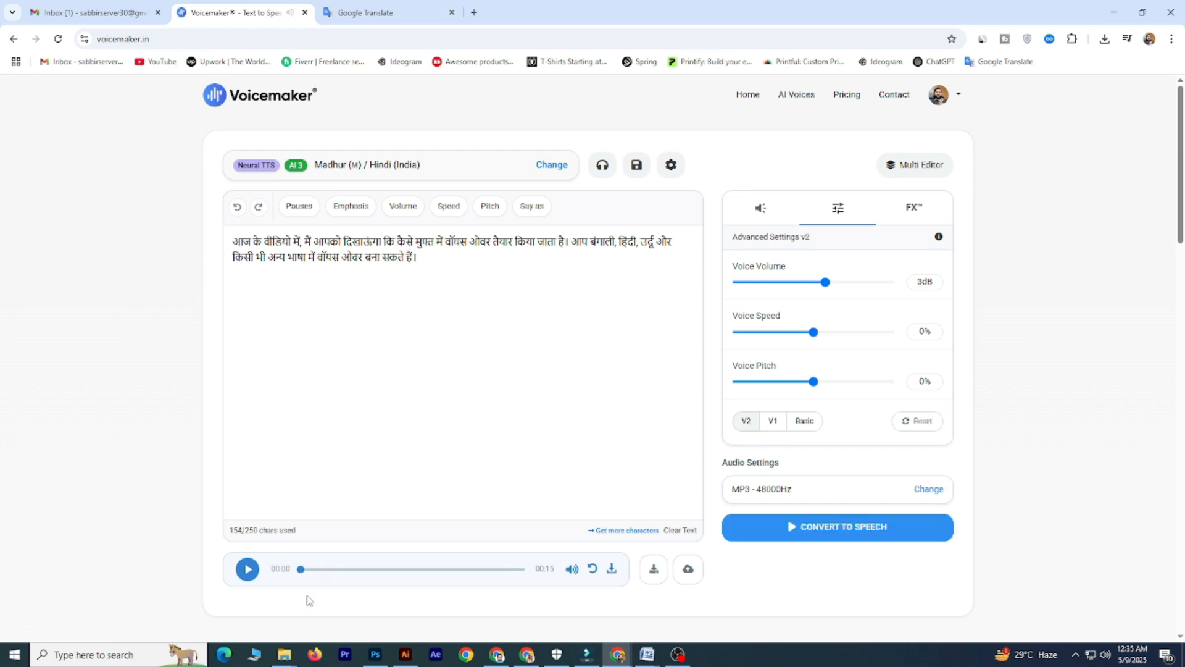
{"action": "left_click", "coordinate": [253, 572]}
{"action": "left_click_drag", "start_coordinate": [233, 242], "coordinate": [415, 268]}
{"action": "left_click", "coordinate": [431, 265]}
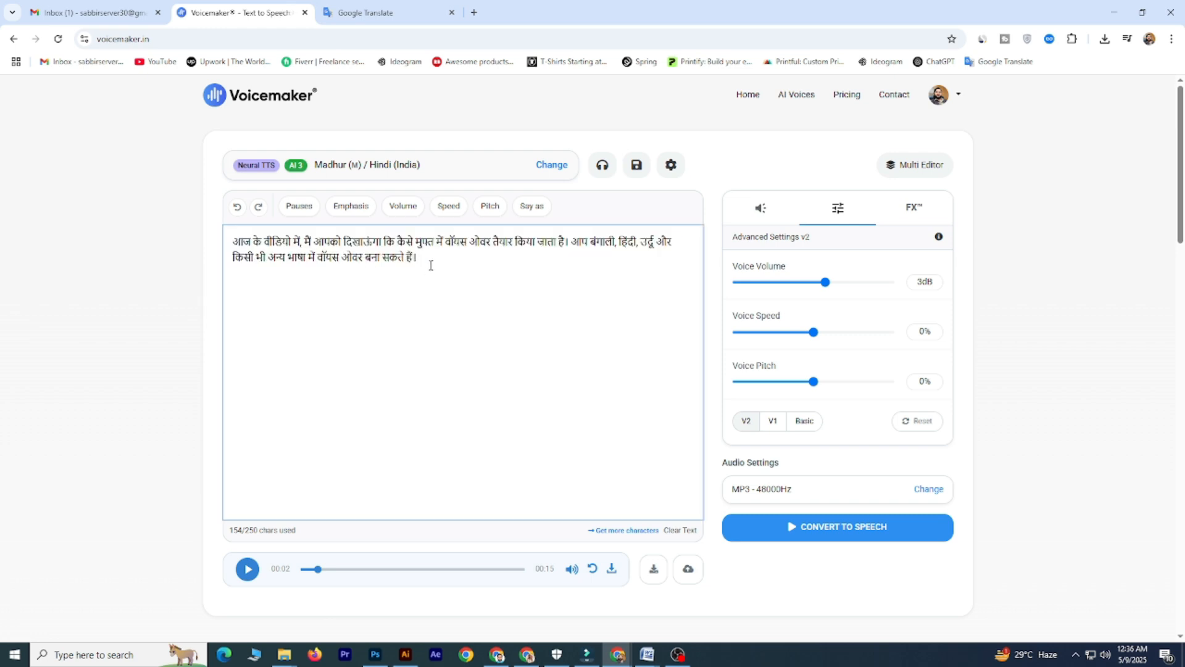
{"action": "left_click_drag", "start_coordinate": [431, 258], "coordinate": [389, 258]}
- Translate the Bengali text into Urdu in Google Translate and replace the Hindi script in Voicemaker with the copied translation
{"action": "left_click", "coordinate": [374, 6]}
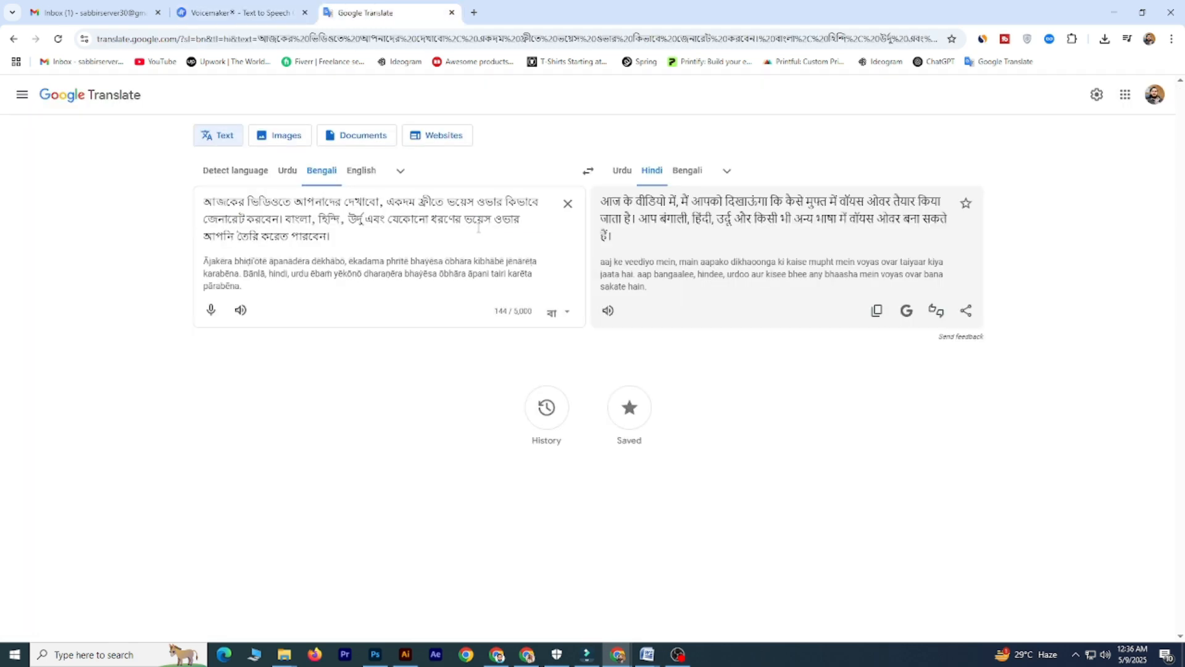
{"action": "left_click", "coordinate": [624, 171]}
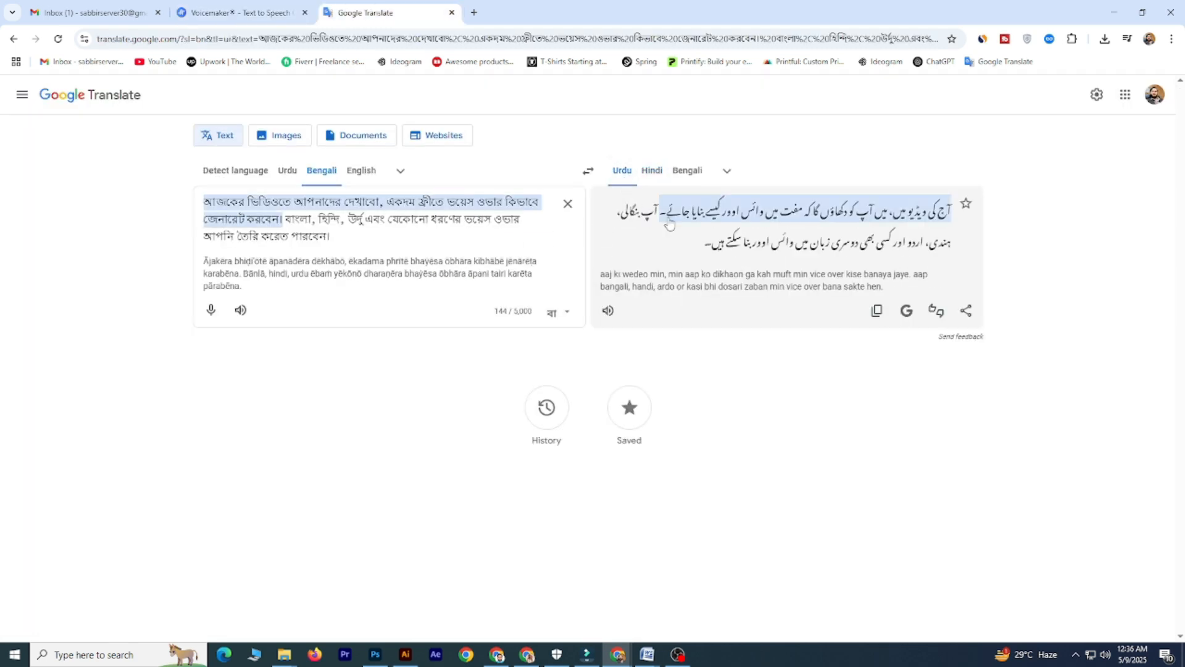
{"action": "left_click", "coordinate": [877, 310]}
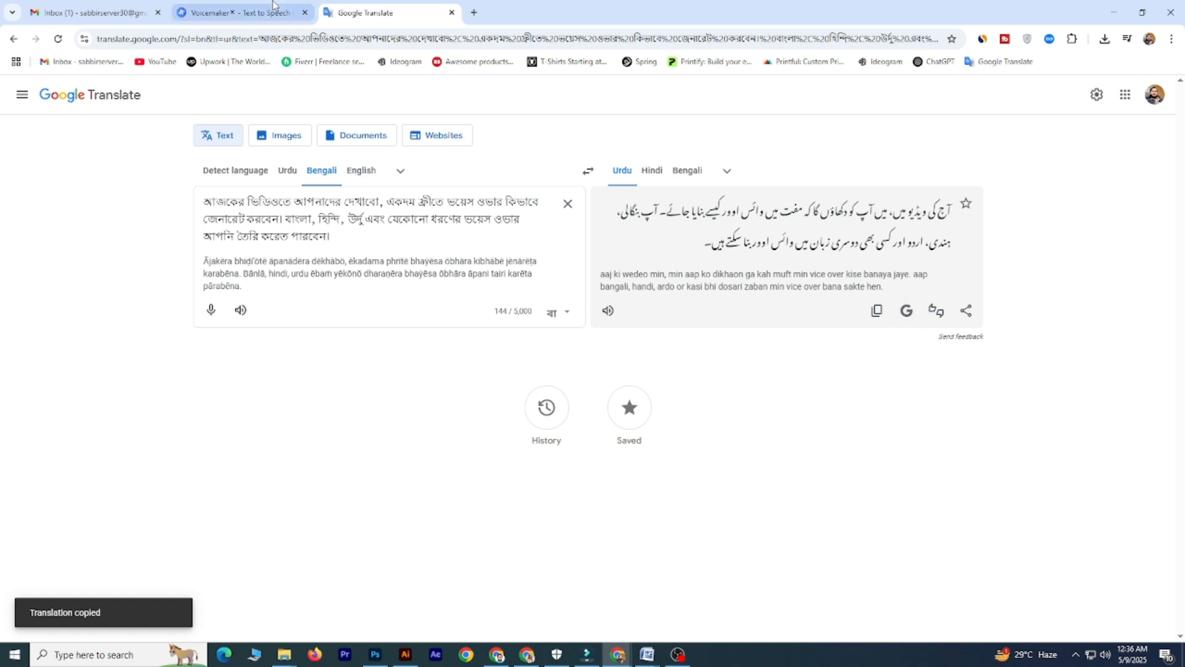
{"action": "left_click", "coordinate": [240, 13]}
{"action": "left_click", "coordinate": [425, 263]}
{"action": "key", "text": "ctrl+a"}
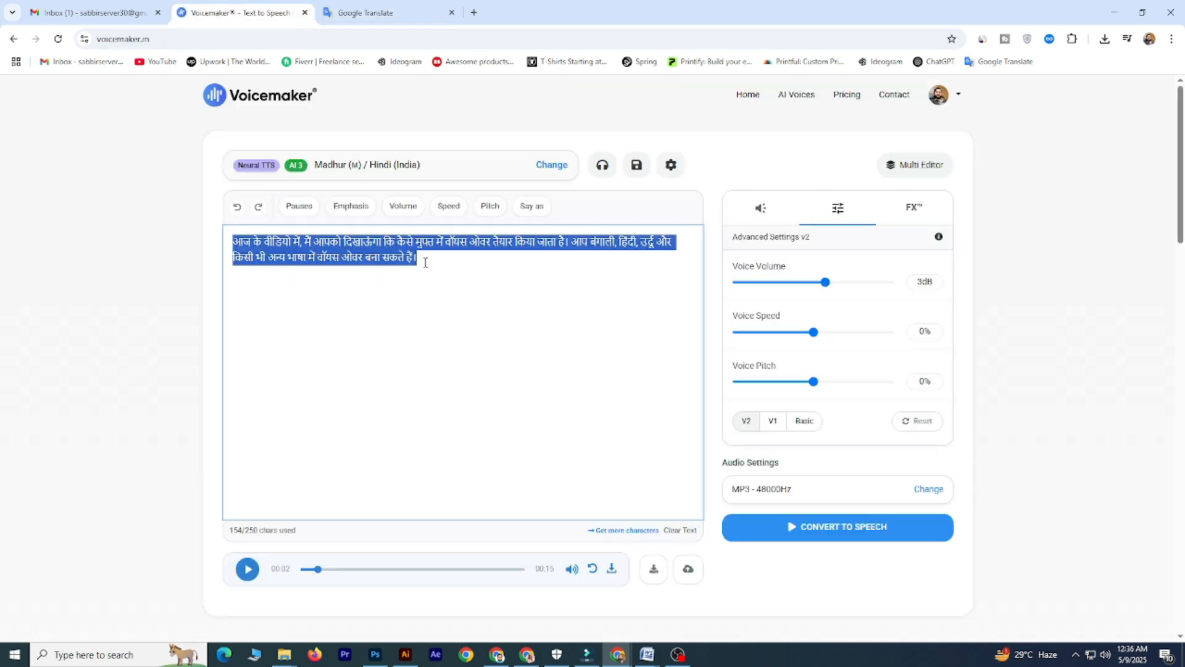
{"action": "key", "text": "ctrl+v"}
- Switch the voice language to Urdu, Pakistan, preview the male voice Aslam and apply it to the script
{"action": "left_click", "coordinate": [552, 166]}
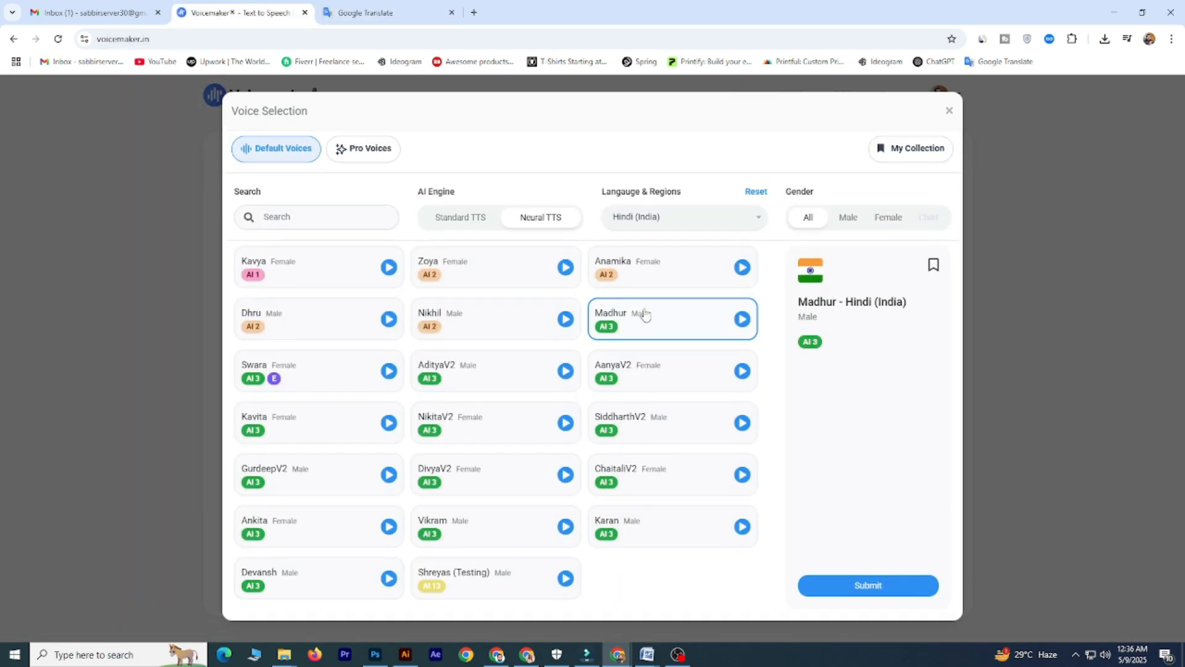
{"action": "left_click", "coordinate": [703, 226]}
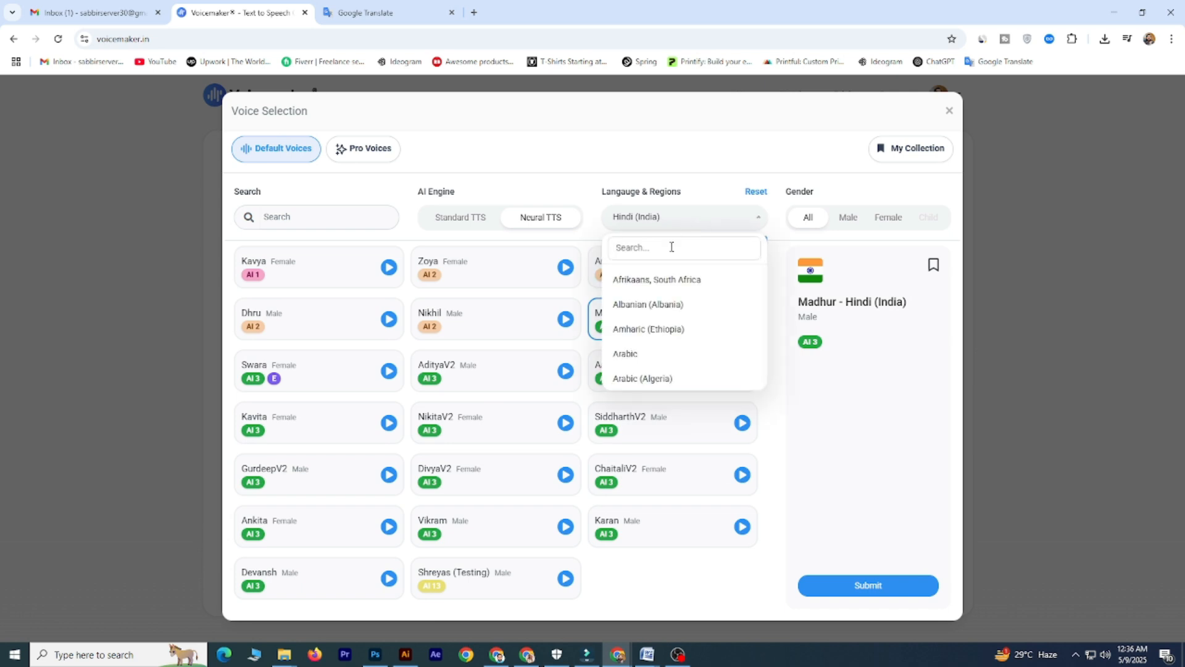
{"action": "type", "text": "urdu"}
{"action": "left_click", "coordinate": [654, 312]}
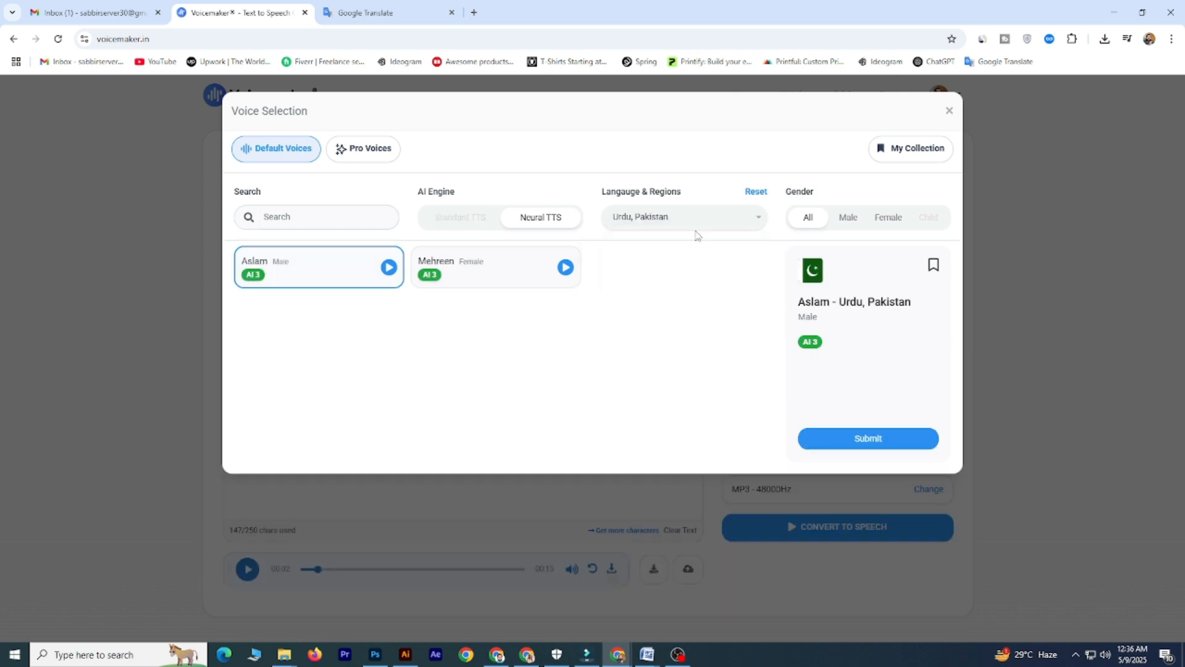
{"action": "left_click", "coordinate": [390, 271]}
{"action": "left_click", "coordinate": [843, 442]}
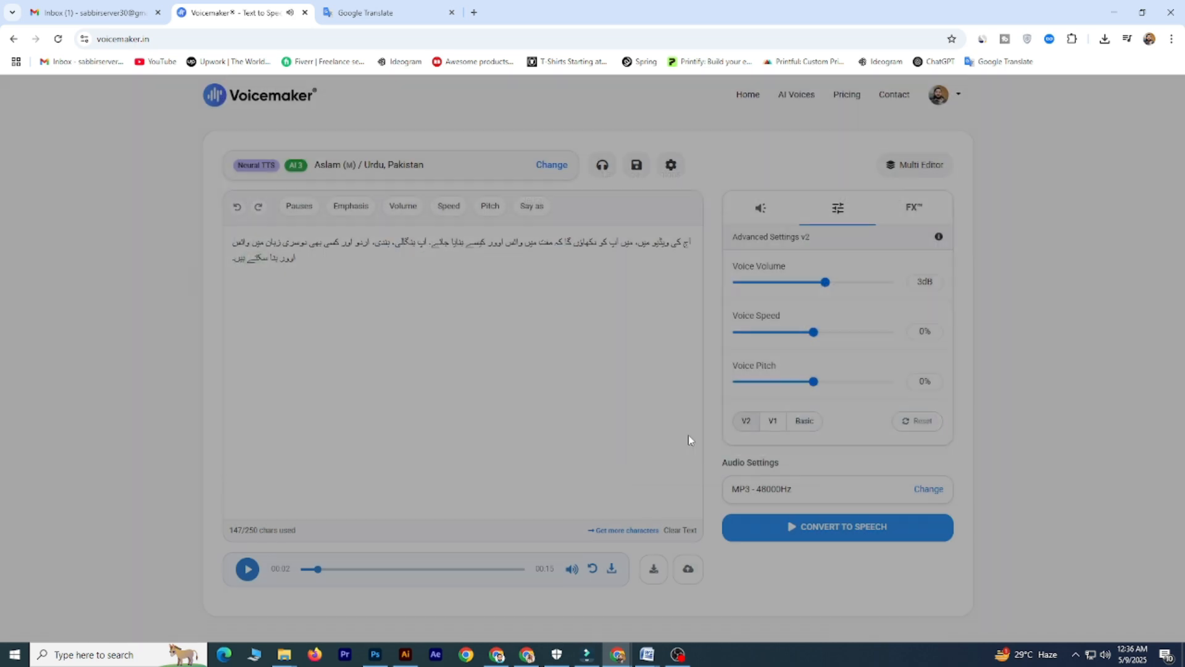
- Convert the Urdu script to speech and play the generated audio
{"action": "left_click", "coordinate": [817, 539]}
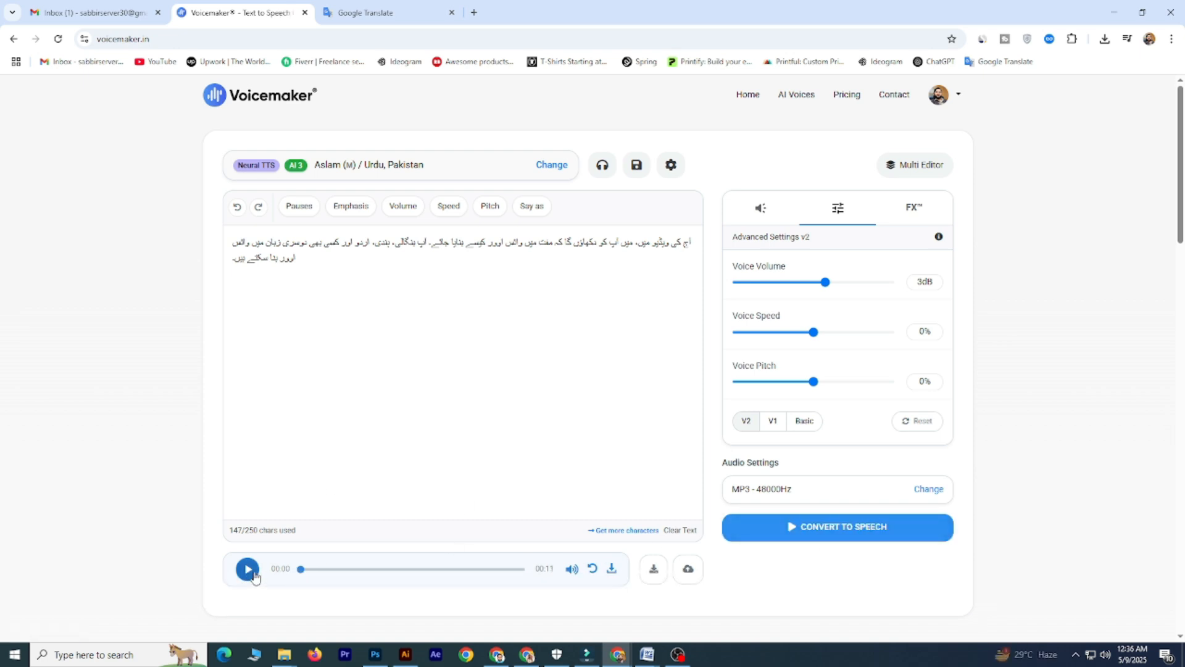
{"action": "left_click", "coordinate": [247, 570]}
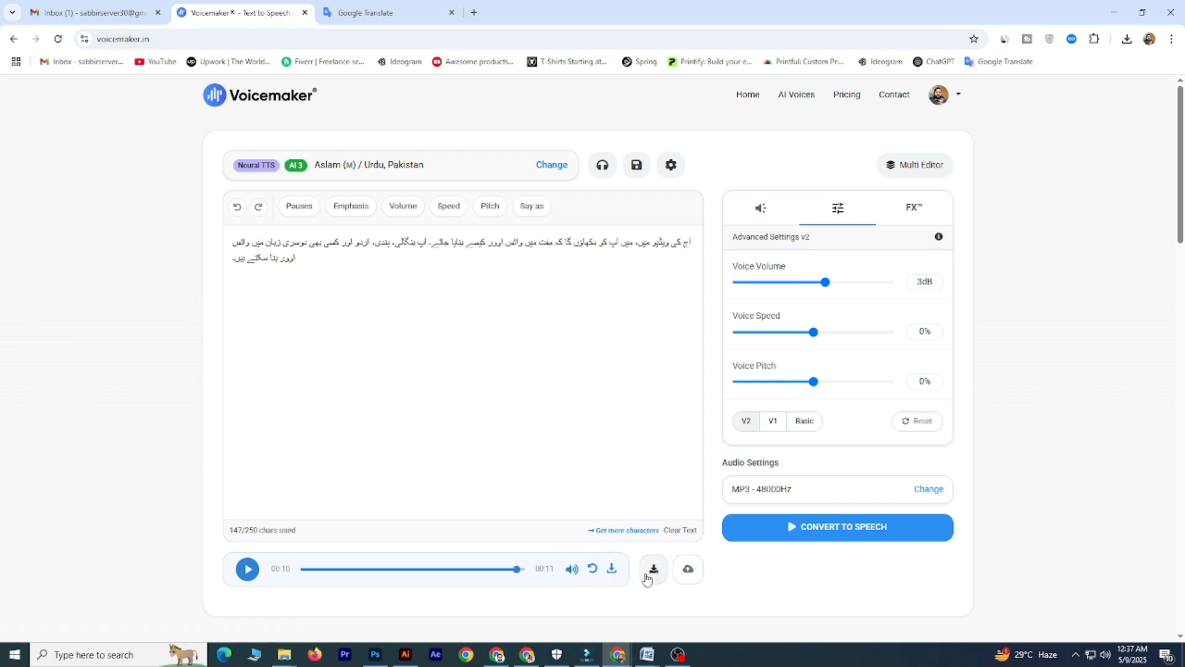
- Download the Urdu speech as an MP3 file and check its playback in Media Player
{"action": "left_click", "coordinate": [611, 571]}
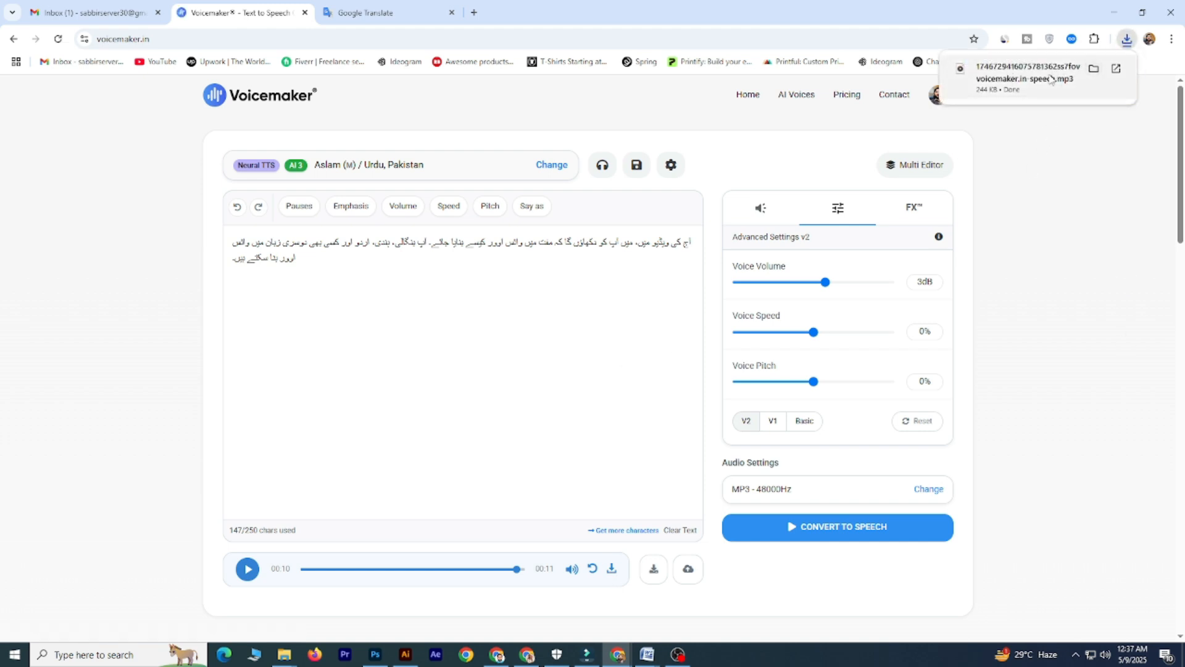
{"action": "left_click", "coordinate": [1054, 77]}
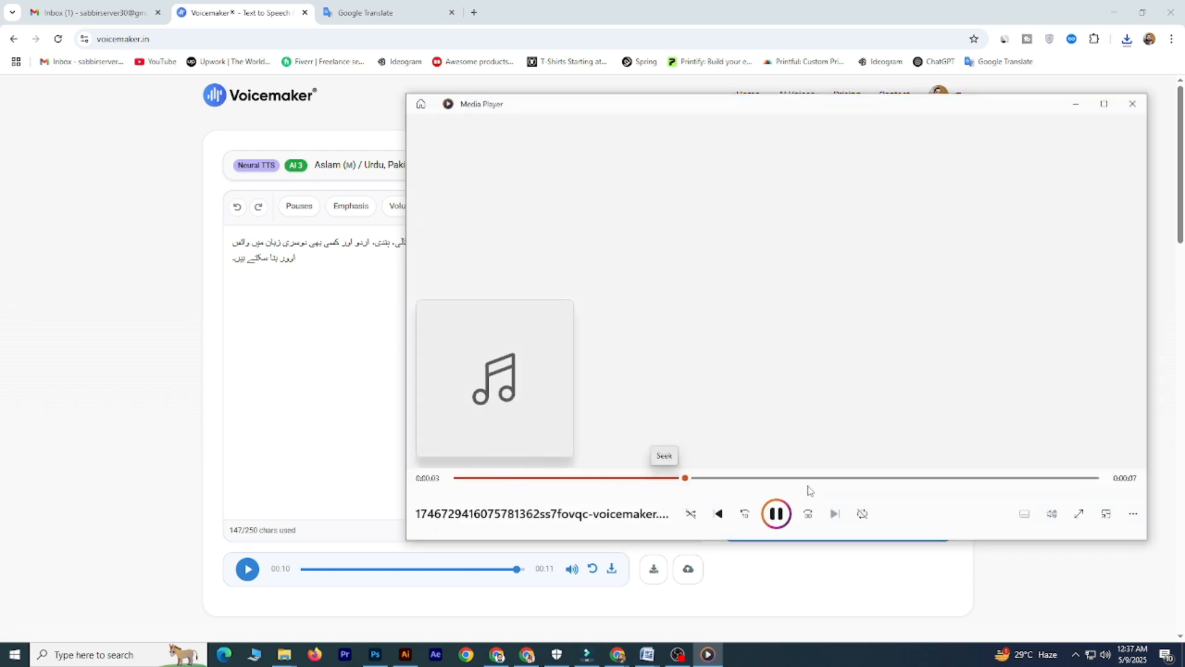
{"action": "left_click_drag", "start_coordinate": [840, 105], "coordinate": [597, 119]}
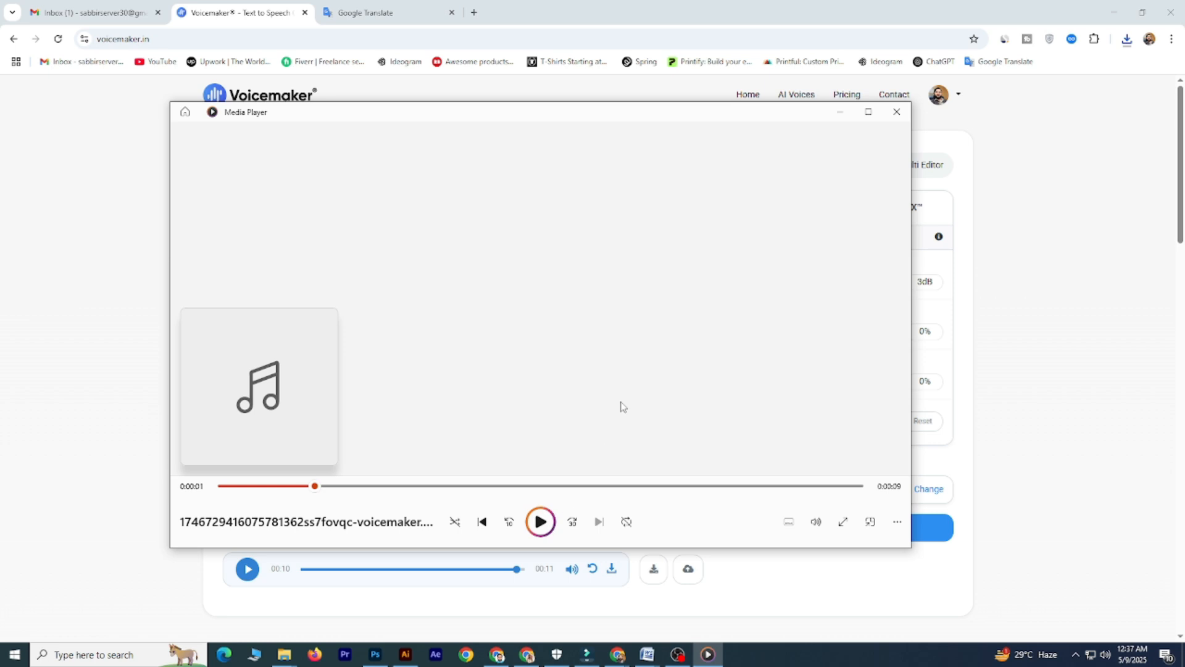
{"action": "left_click", "coordinate": [903, 119]}
- Look over the recent download history for the generated speech MP3 files
{"action": "left_click", "coordinate": [1127, 39]}
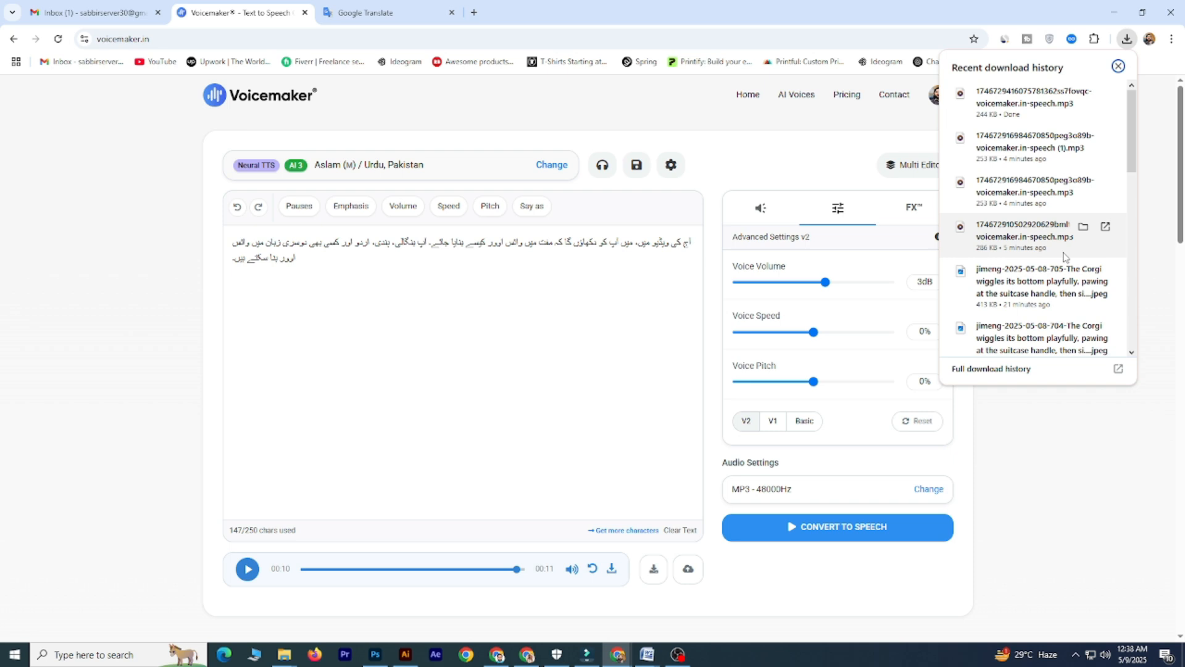
{"action": "left_click", "coordinate": [555, 325]}
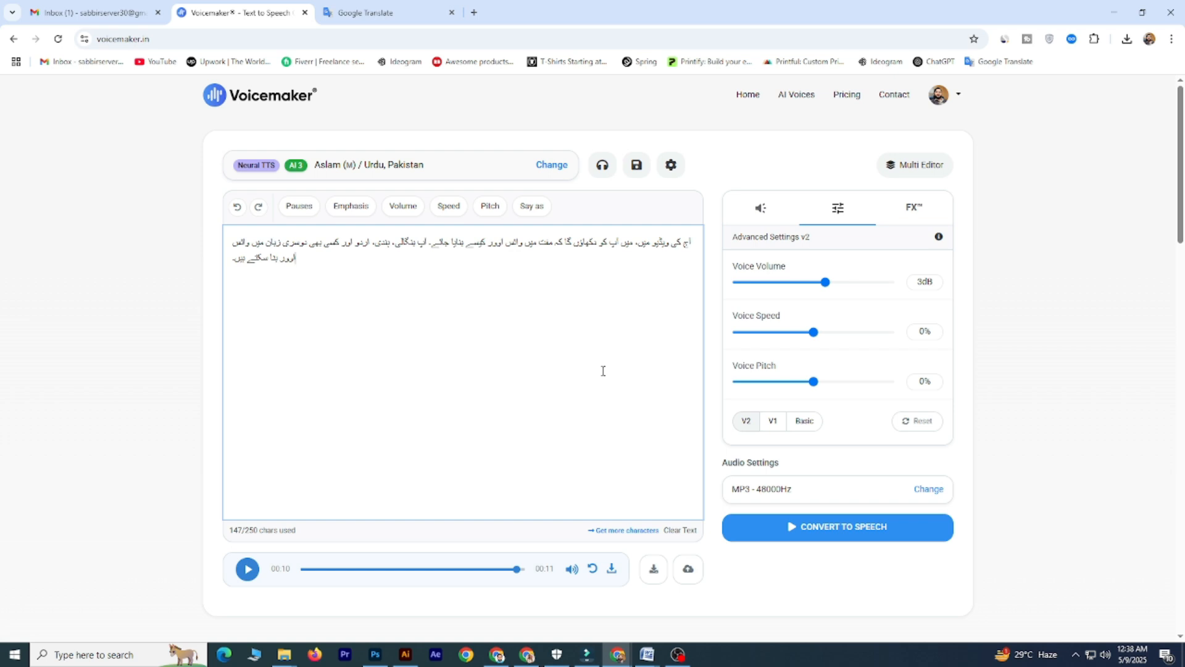
{"action": "left_click_drag", "start_coordinate": [337, 106], "coordinate": [224, 100]}
{"action": "left_click", "coordinate": [481, 115]}
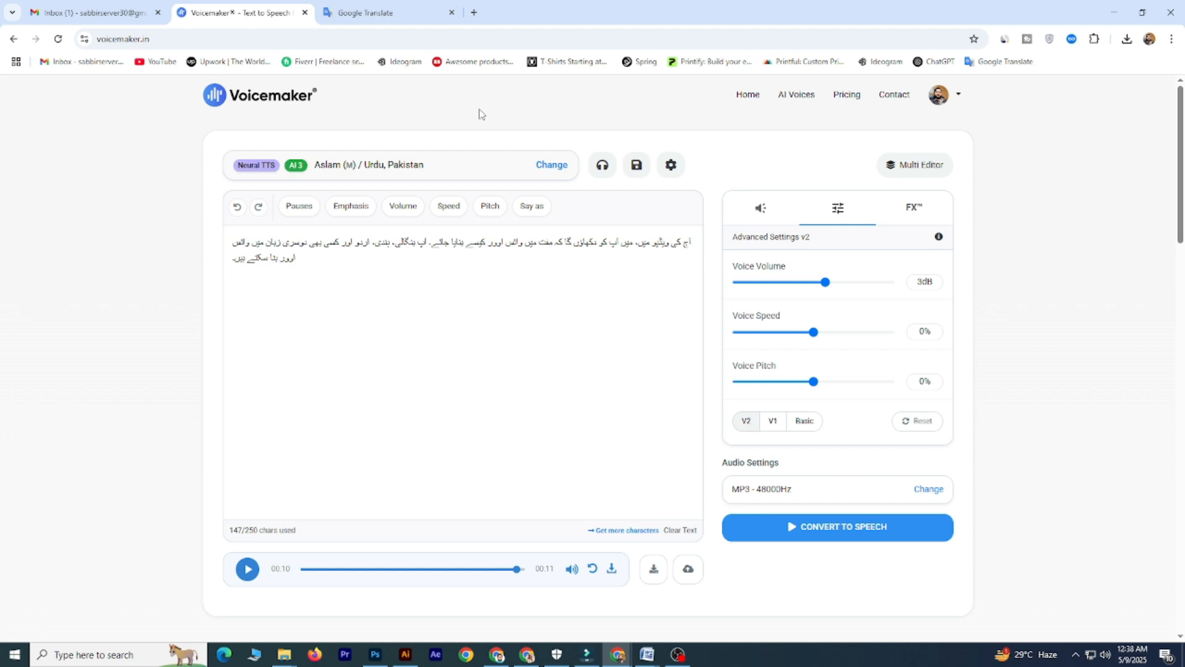